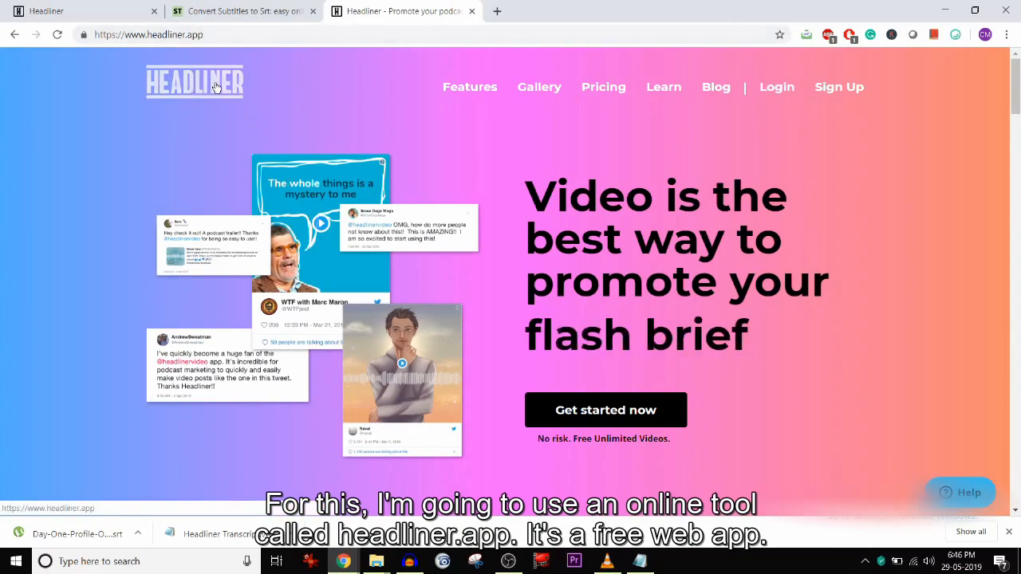
Log in to Headliner and start a Video Transcript project with the landscape aspect ratio.
left_click(772, 89)
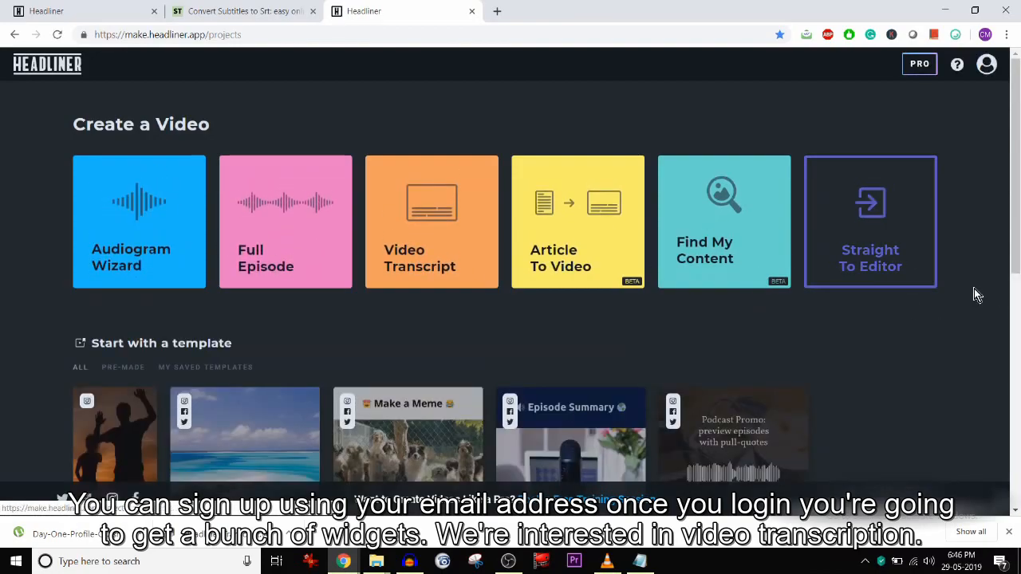
left_click(439, 252)
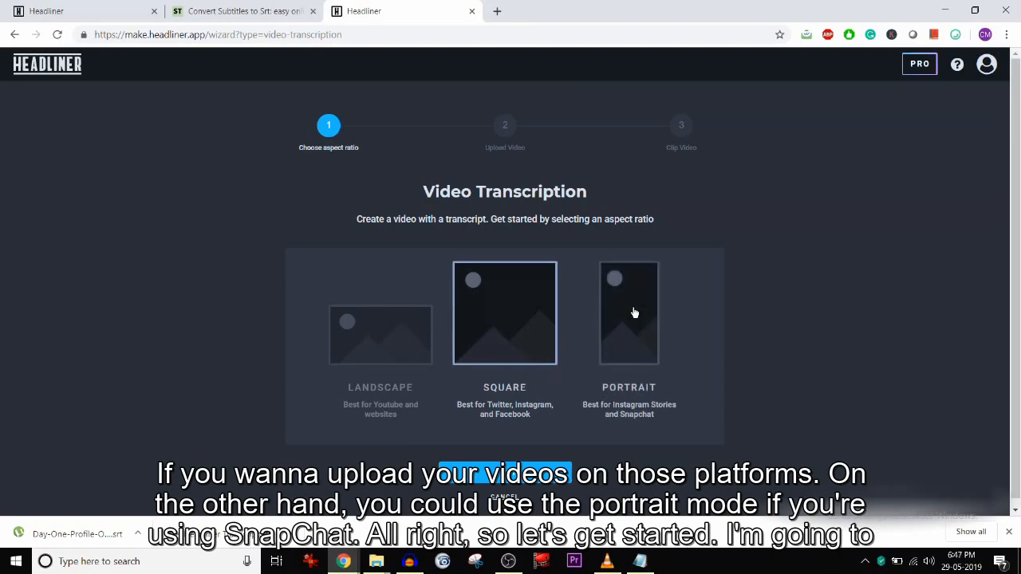
left_click(363, 351)
left_click(484, 474)
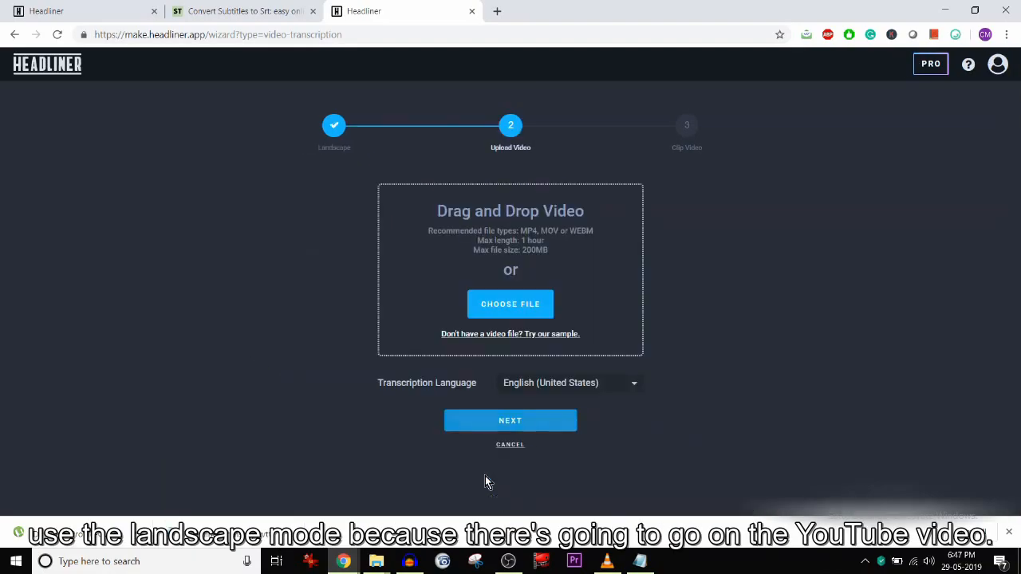
Upload the Day-One-Profile-Optimization video with English (United States) transcription and create the project from its full length.
left_click(1006, 533)
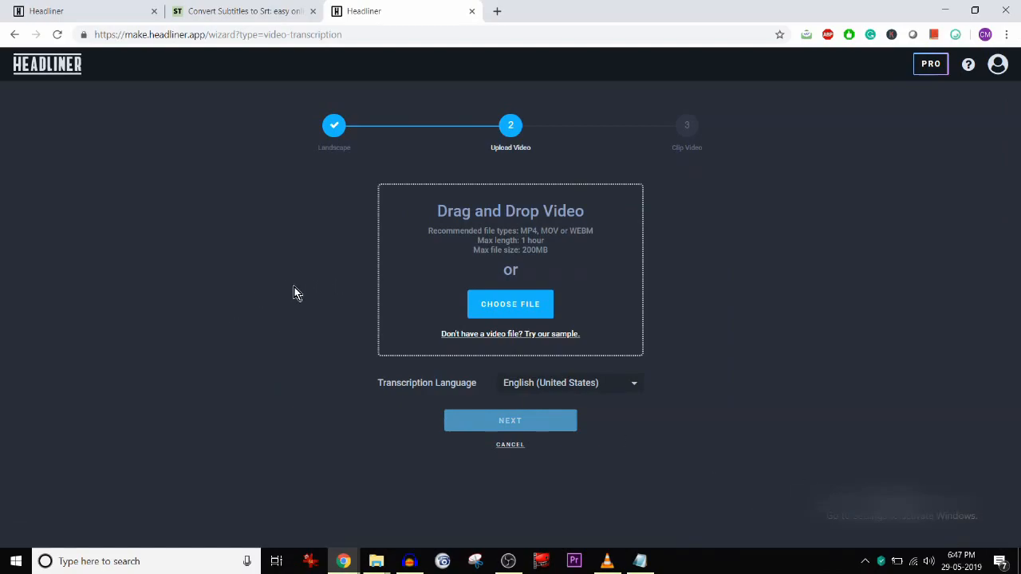
left_click(525, 303)
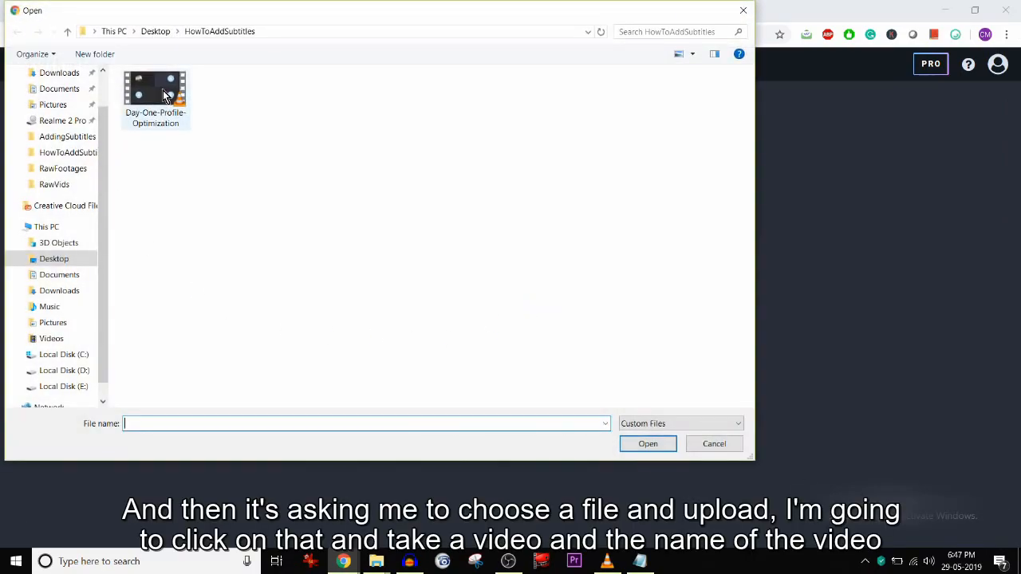
double_click(162, 94)
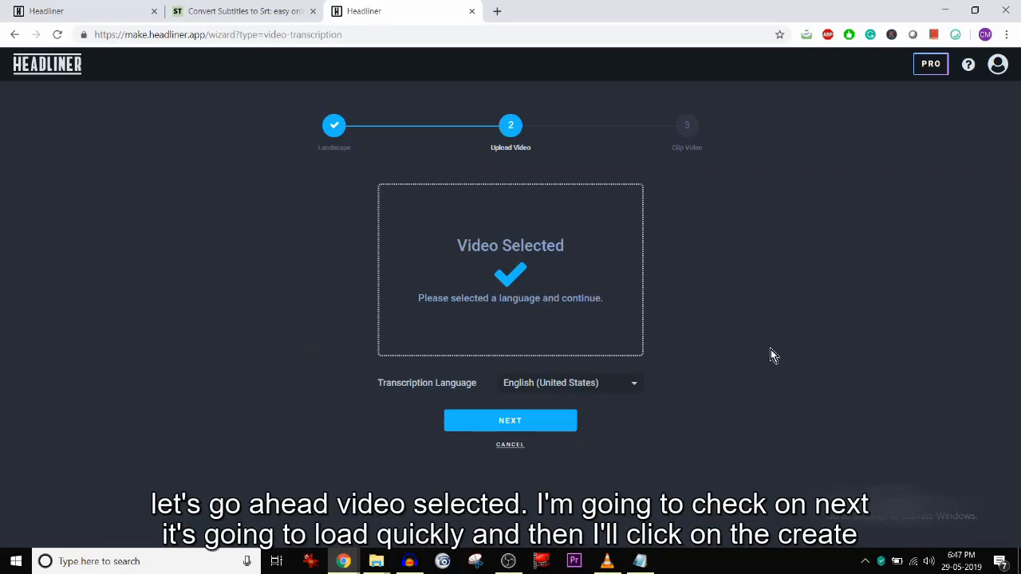
left_click(522, 422)
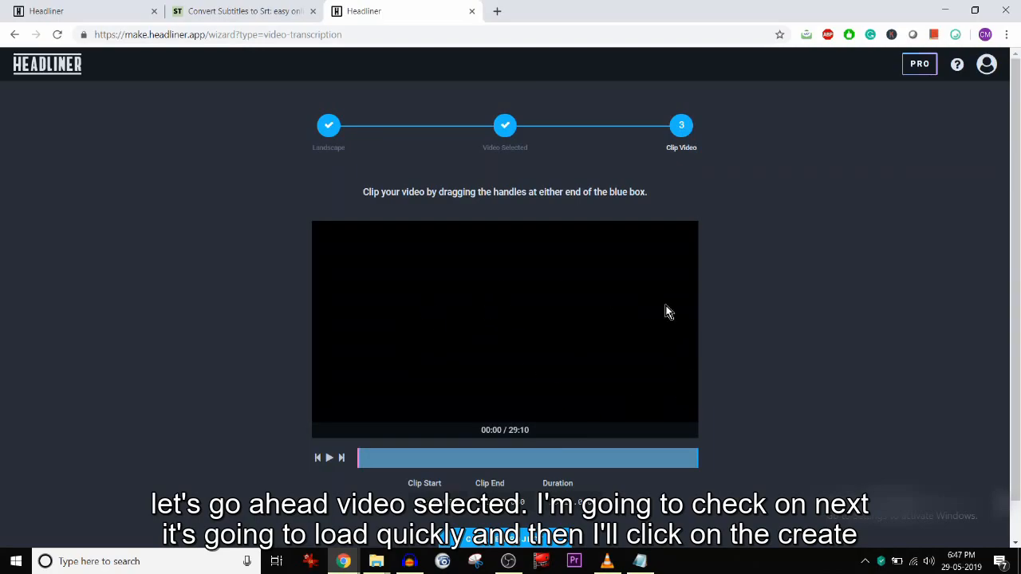
scroll(788, 378, "down", 1)
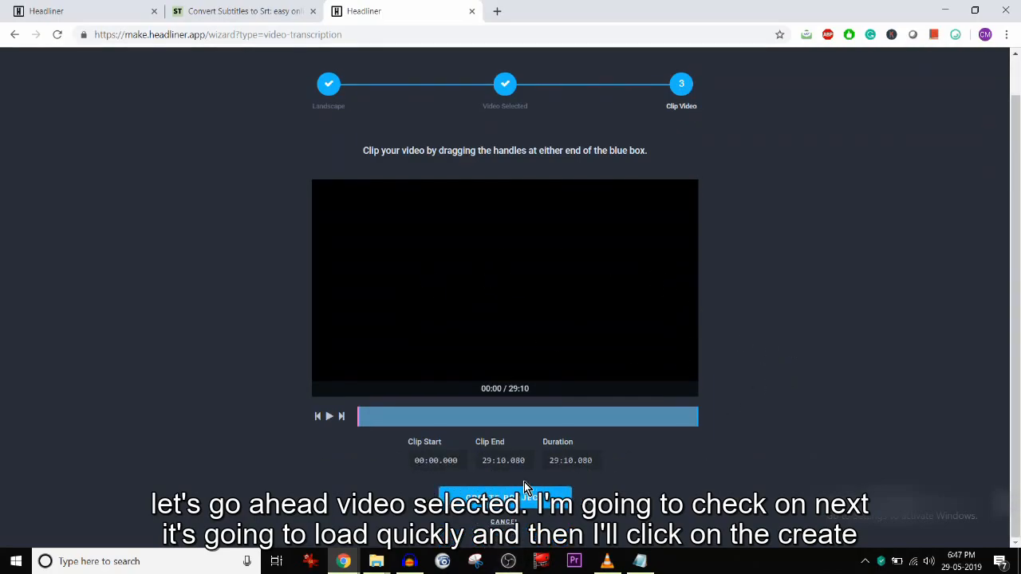
left_click(522, 499)
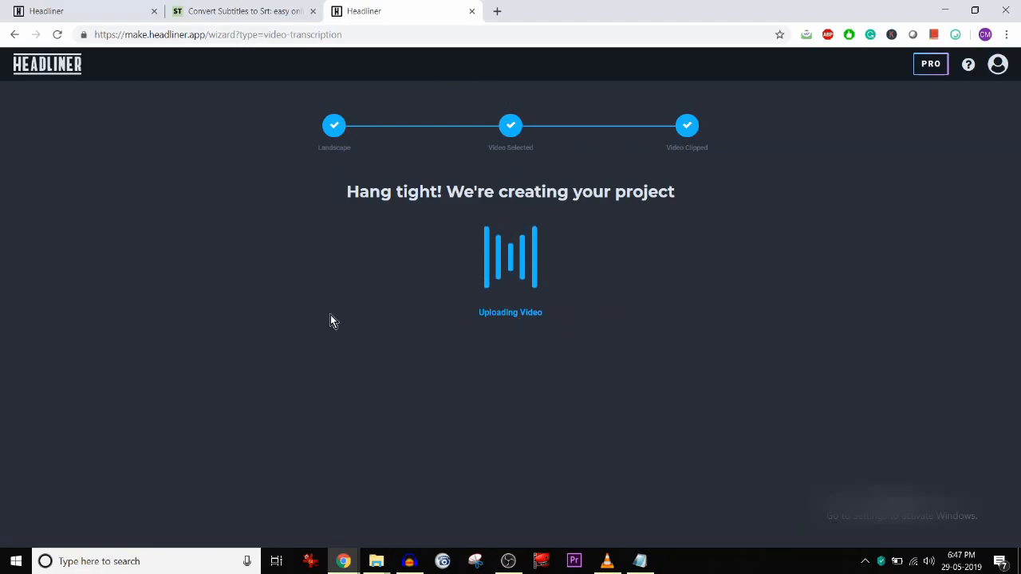
Switch to the already transcribed project, play the first caption segment and inspect its editable text.
left_click(86, 9)
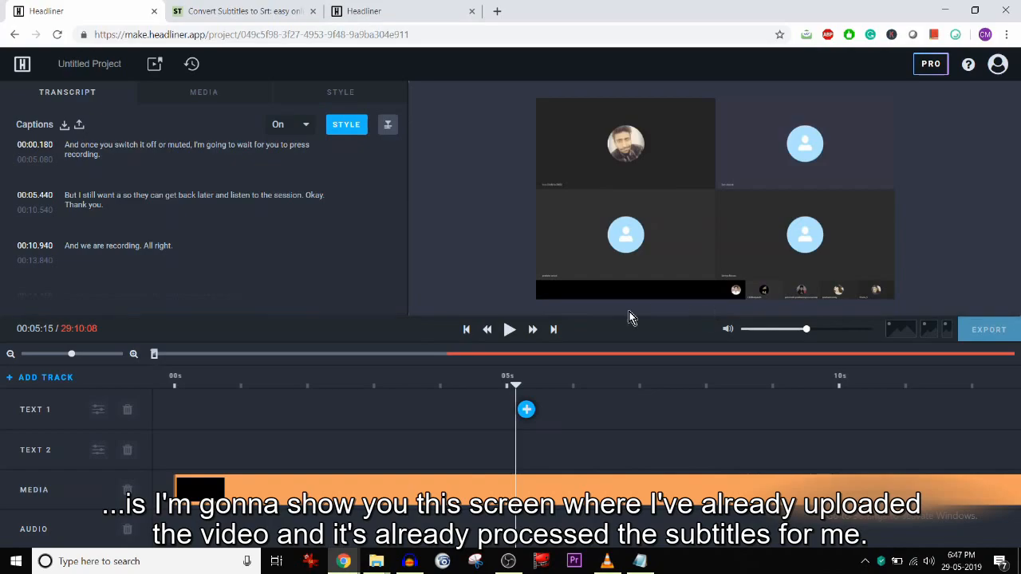
left_click(466, 331)
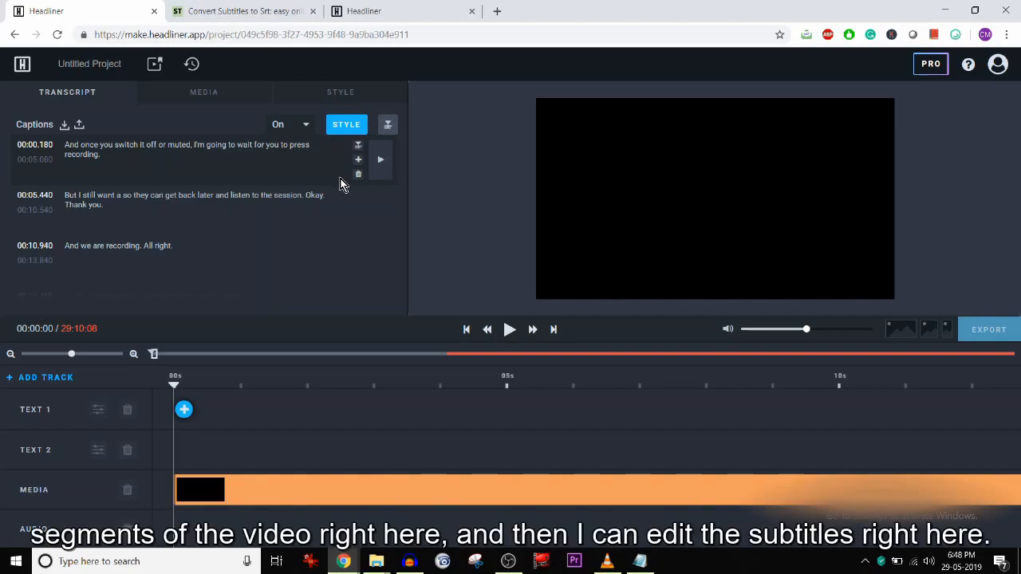
left_click(389, 162)
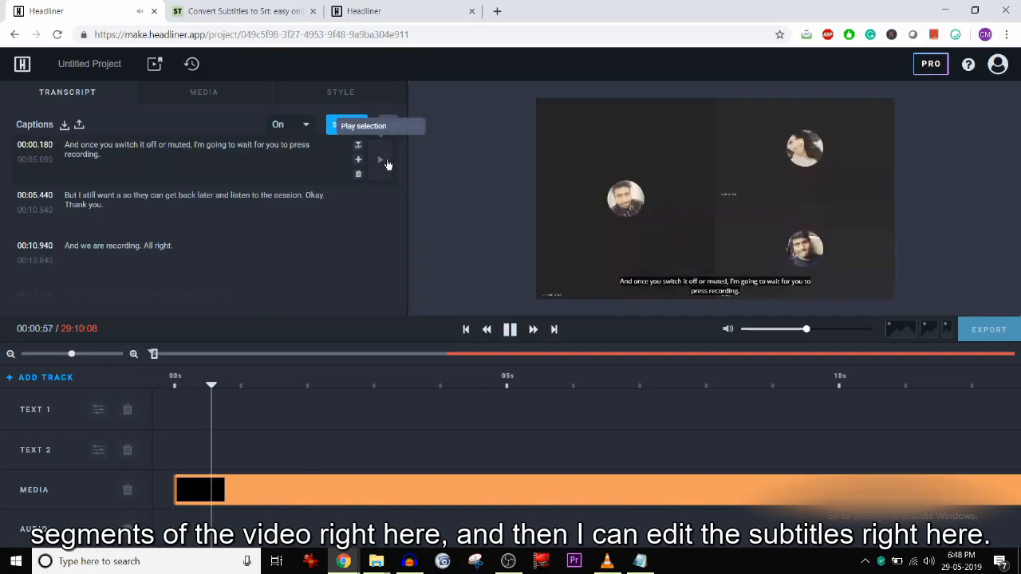
left_click(205, 176)
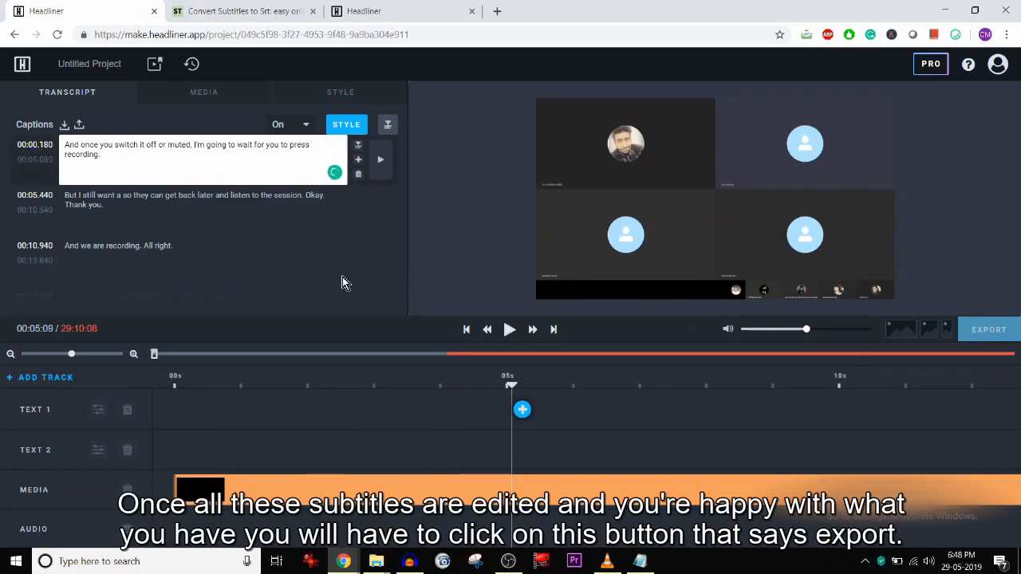
left_click(262, 273)
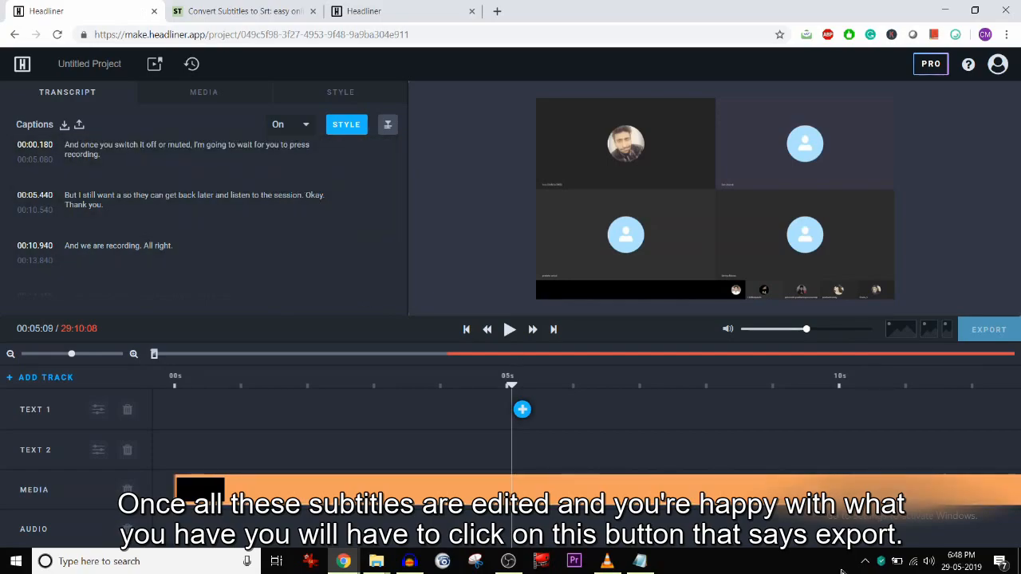
Download the captions as the VTT file Headliner Transcript in the HowToAddSubtitles folder, blocking multiple downloads from the site.
mouse_move(985, 322)
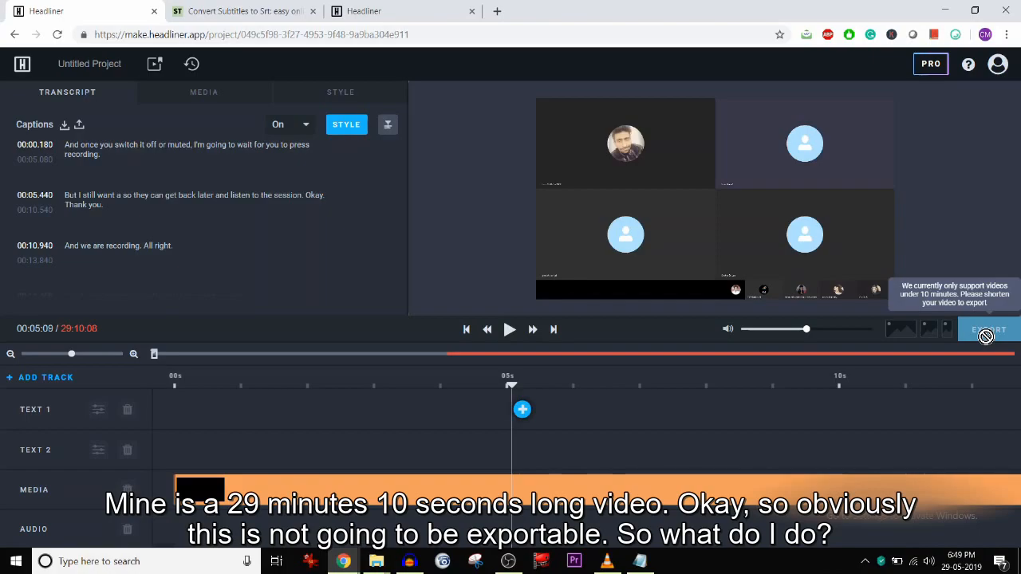
left_click(467, 330)
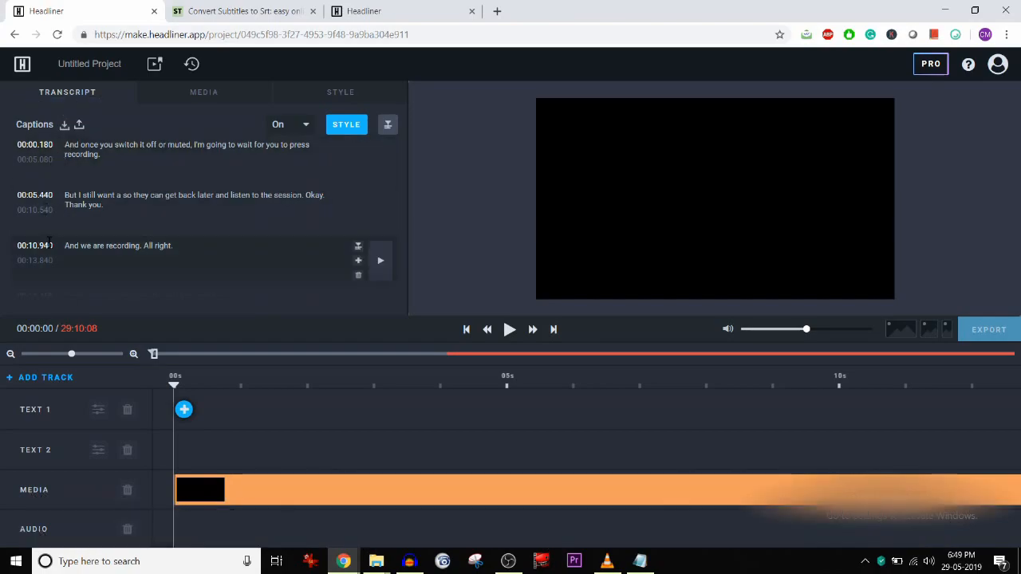
left_click(64, 127)
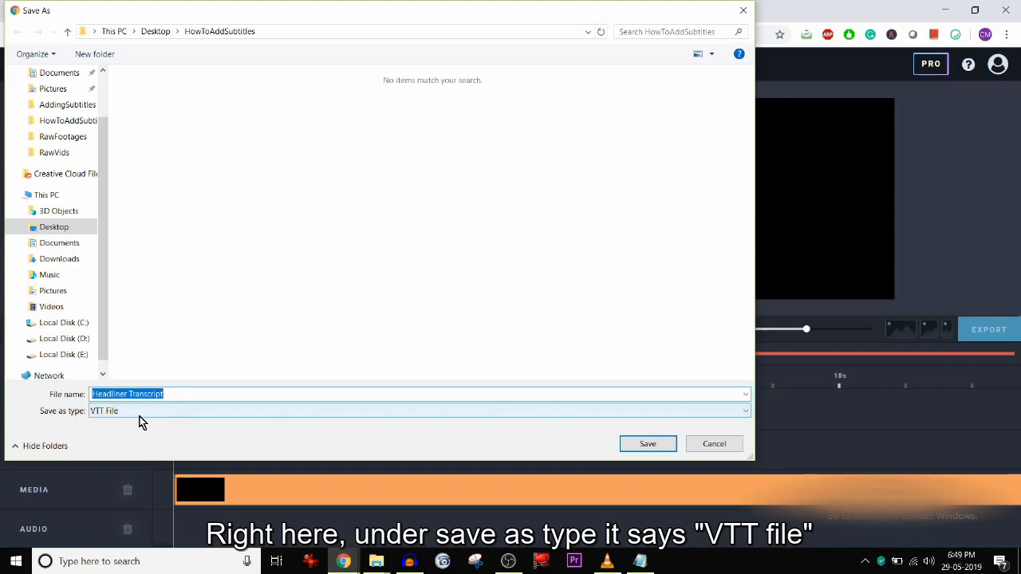
left_click(646, 444)
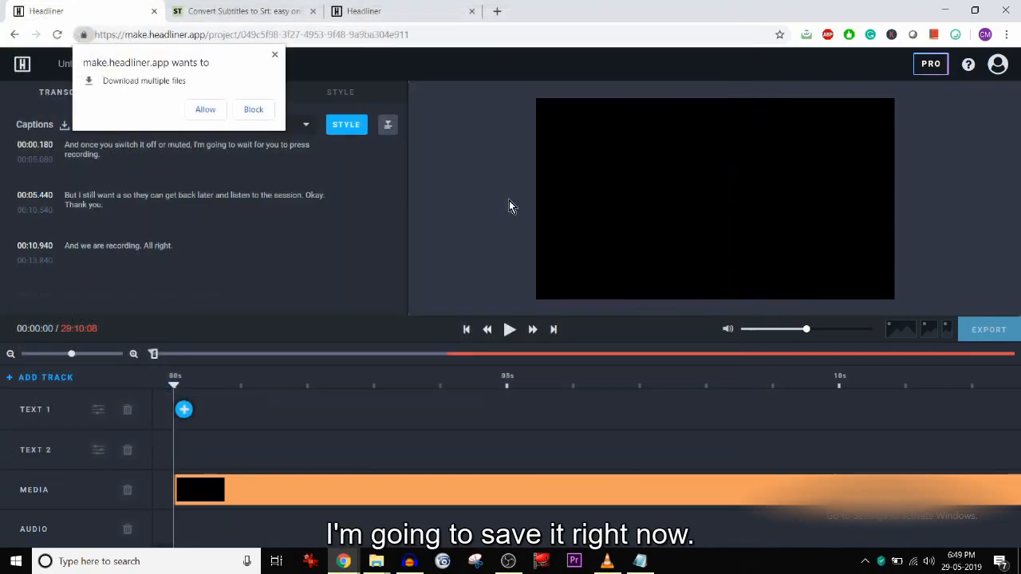
left_click(254, 110)
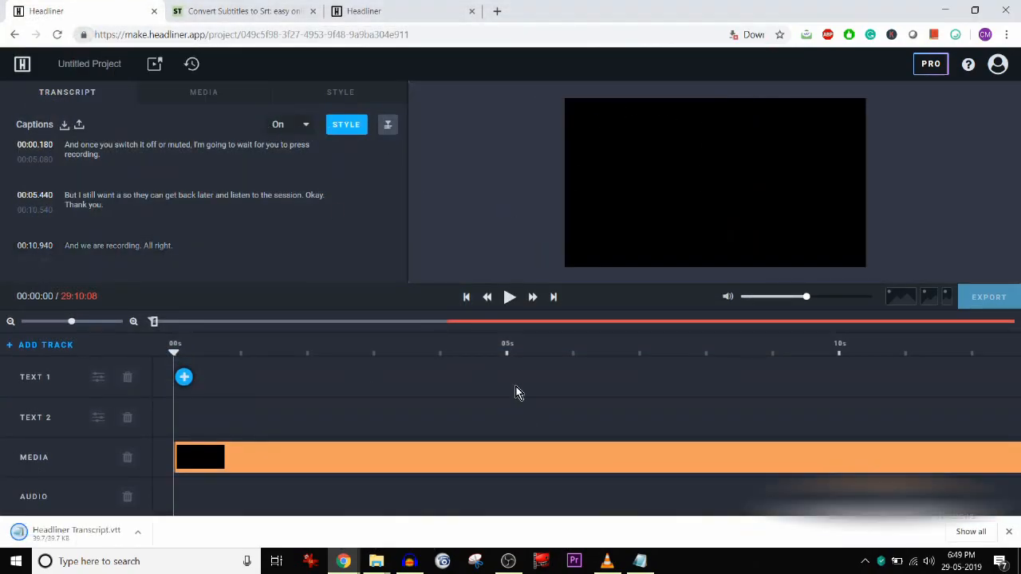
Write ".vtt = Video Text Tracks" and ".srt = Sub Rips Text" on separate lines in a new Notepad document.
key("super+r")
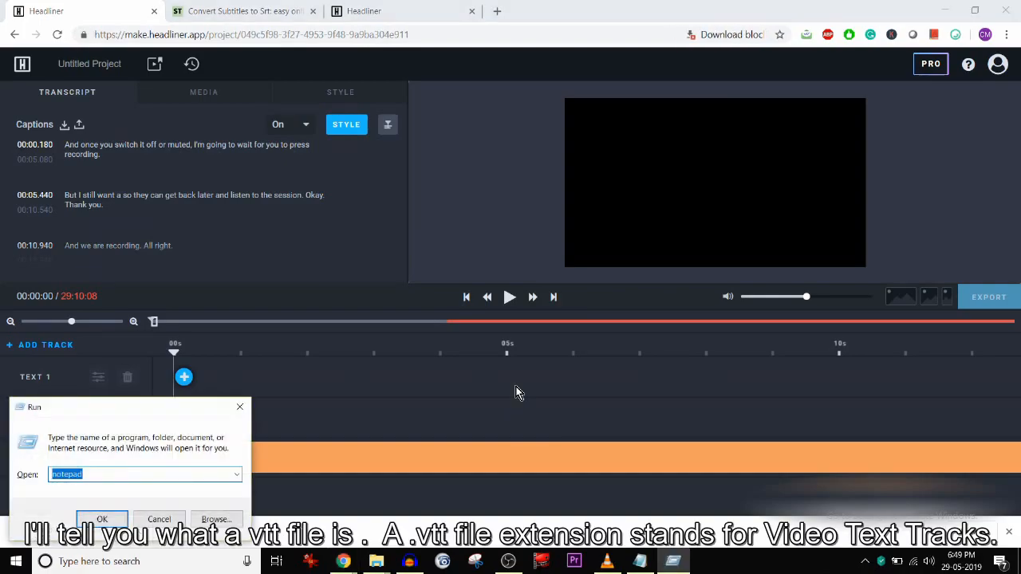
key("Return")
type(".v")
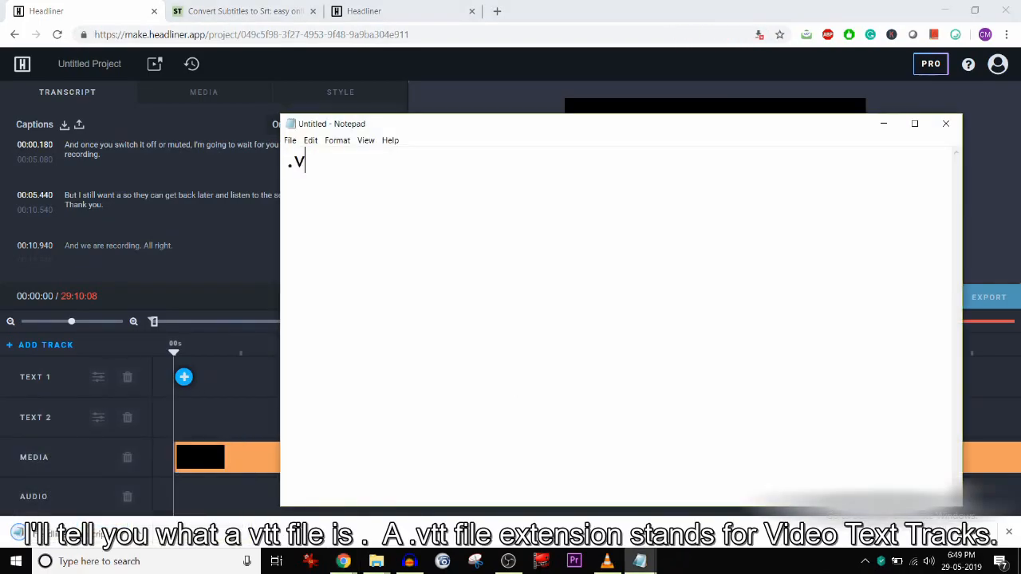
type("tt = V")
type("ide")
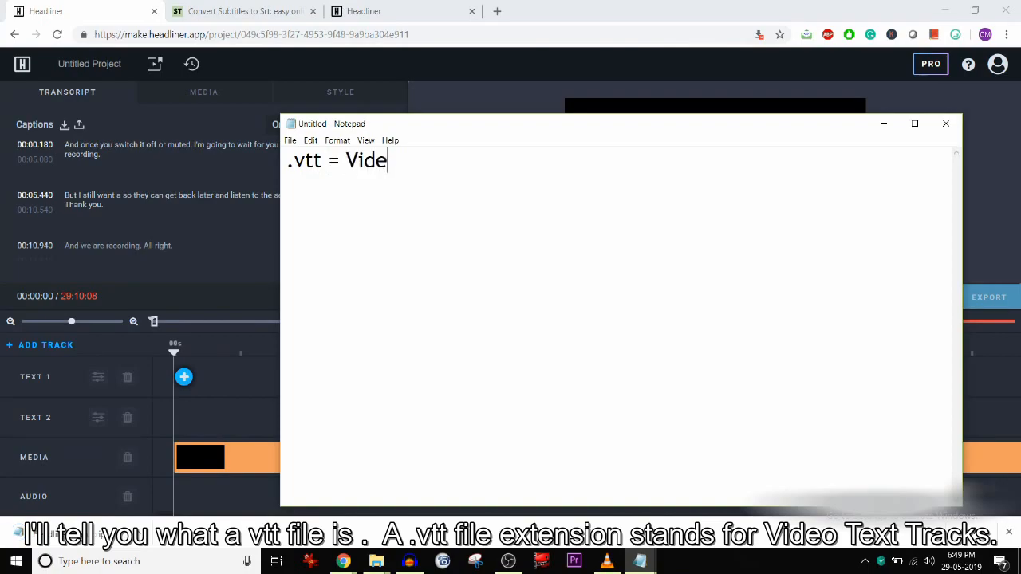
type("o Text Tracks")
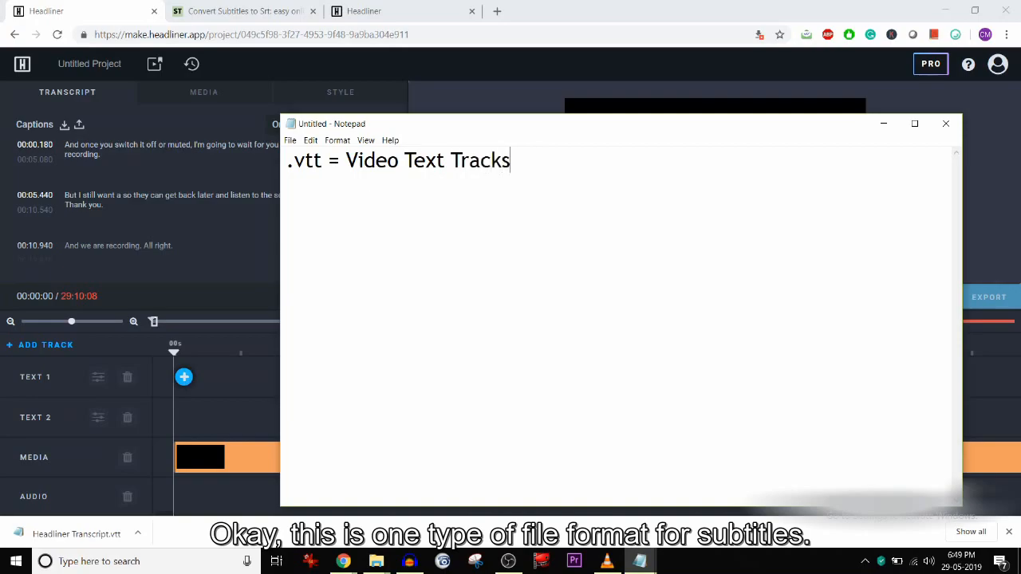
key("Return")
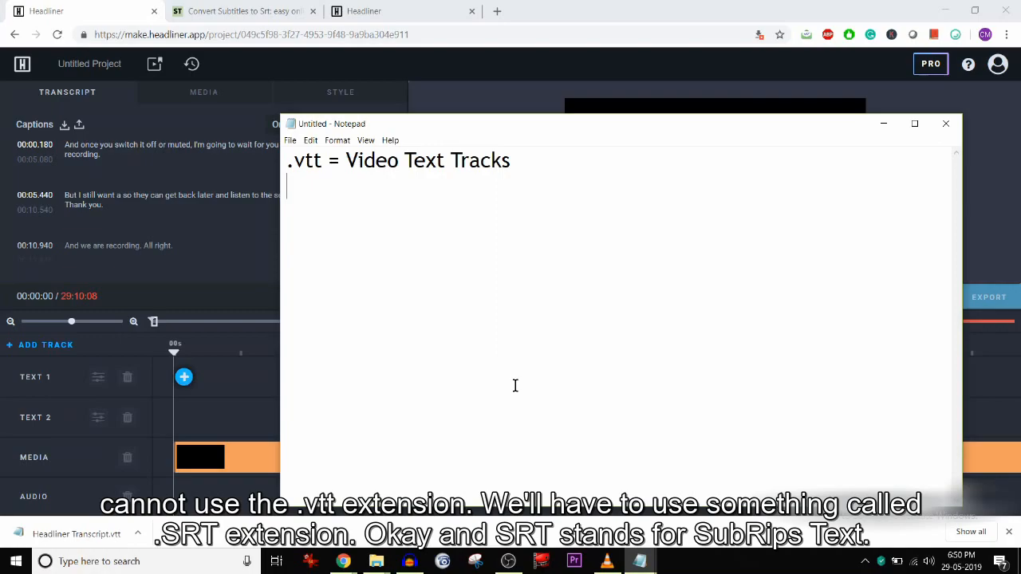
type(".srt = Sub Rips Text")
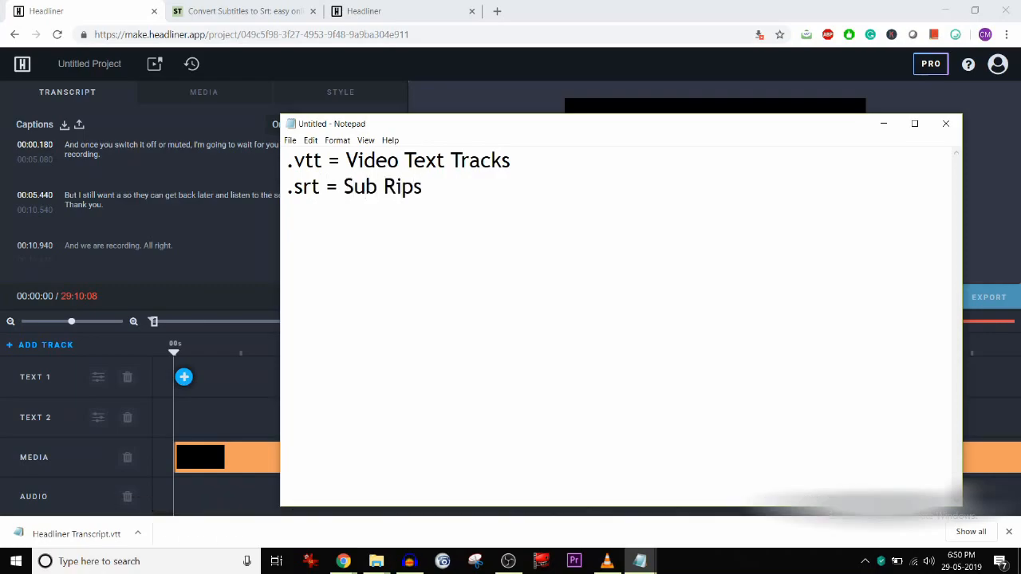
key("Return")
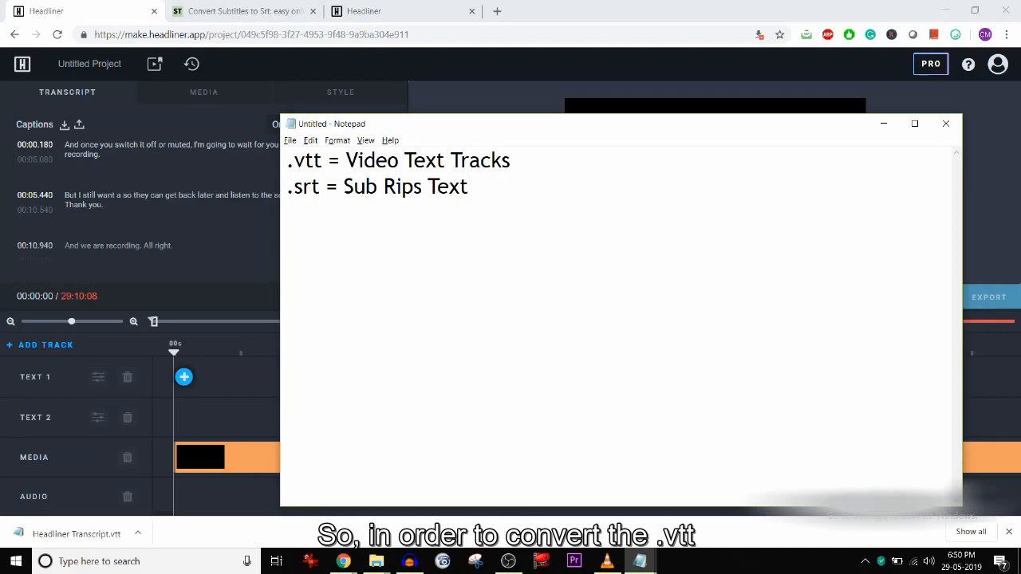
Switch to the Subtitle Tools converter in the browser and convert Headliner Transcript.vtt to SRT.
key("alt+Tab")
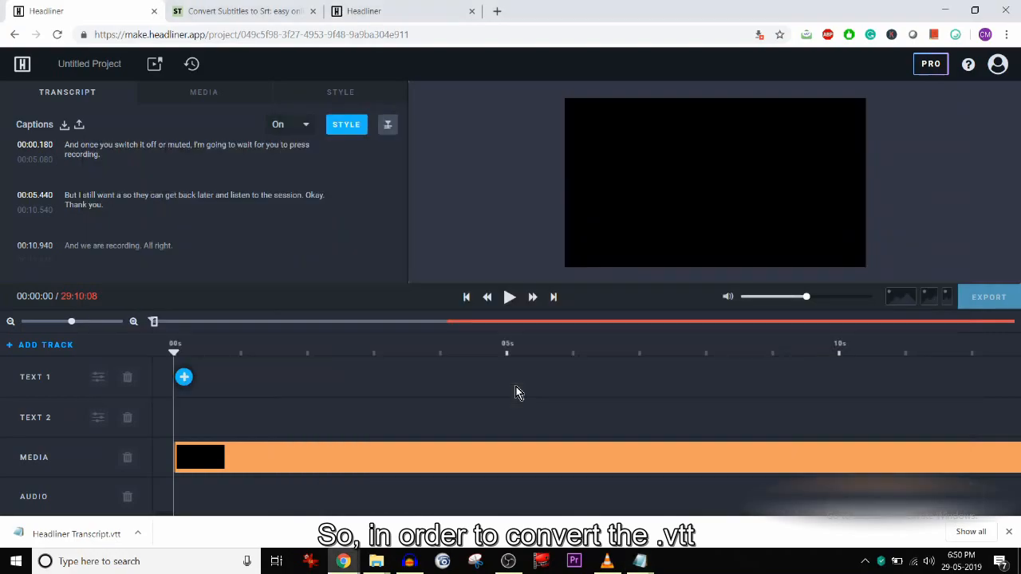
left_click(240, 11)
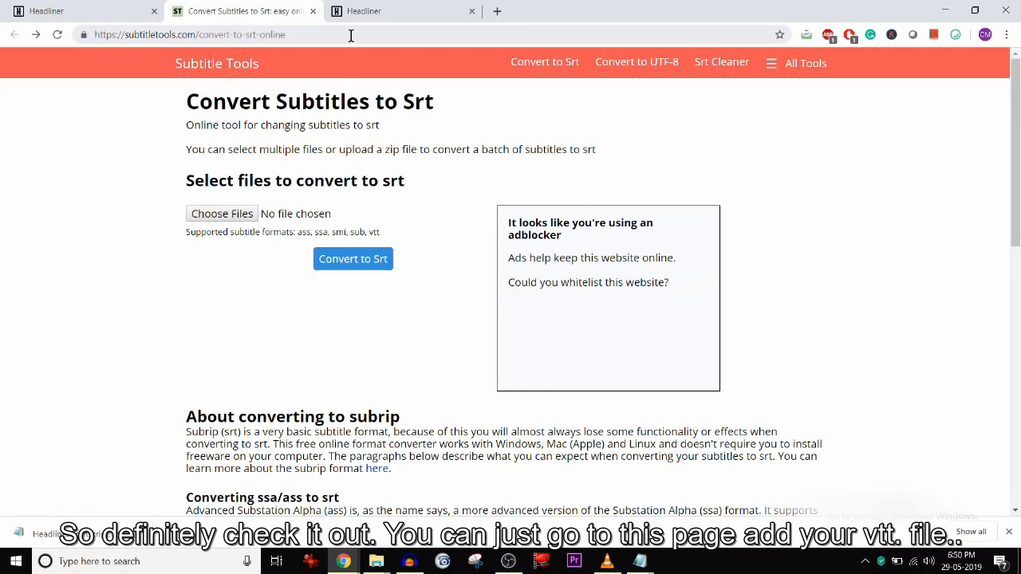
left_click(235, 220)
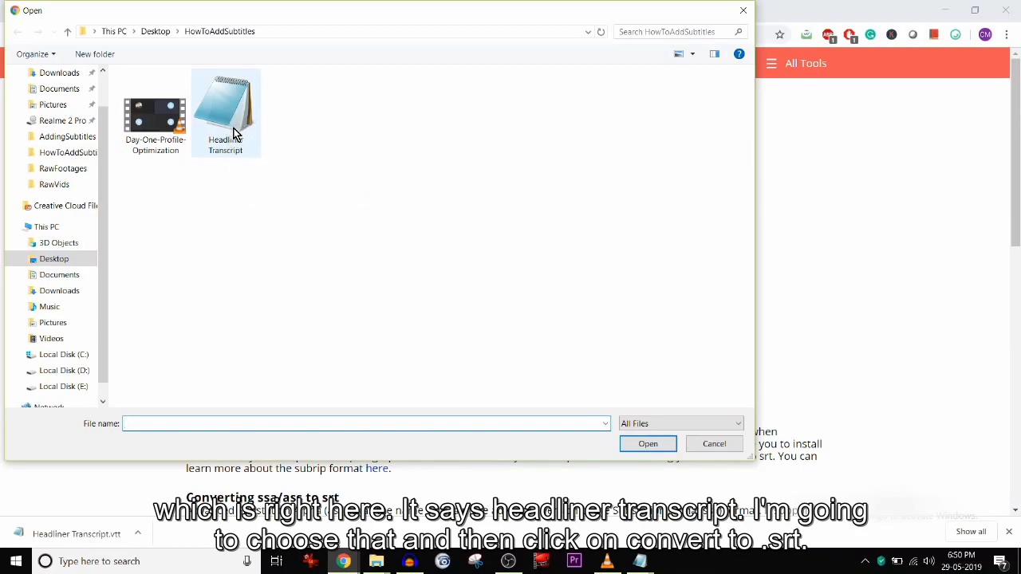
left_click(236, 134)
double_click(236, 134)
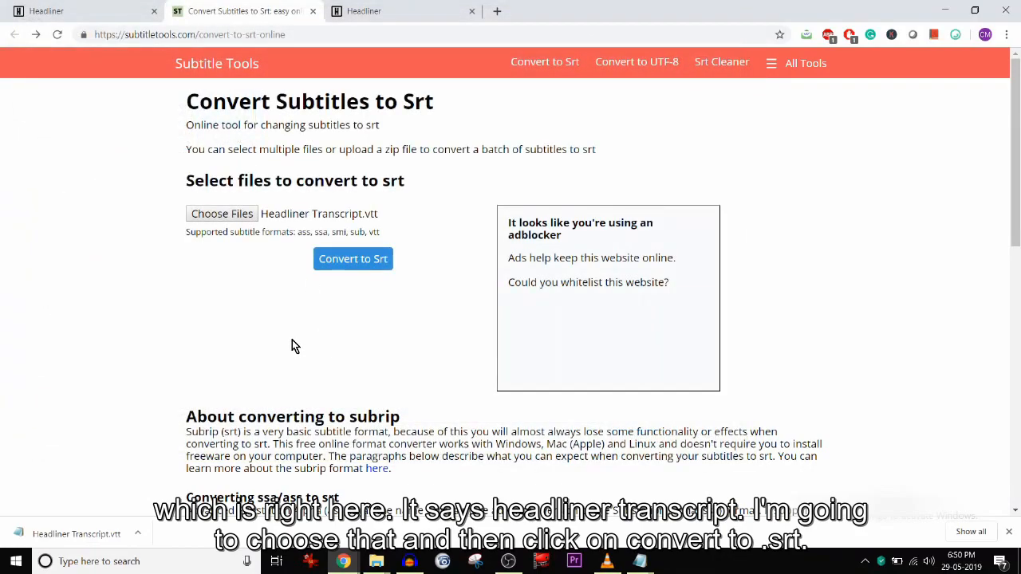
left_click(353, 258)
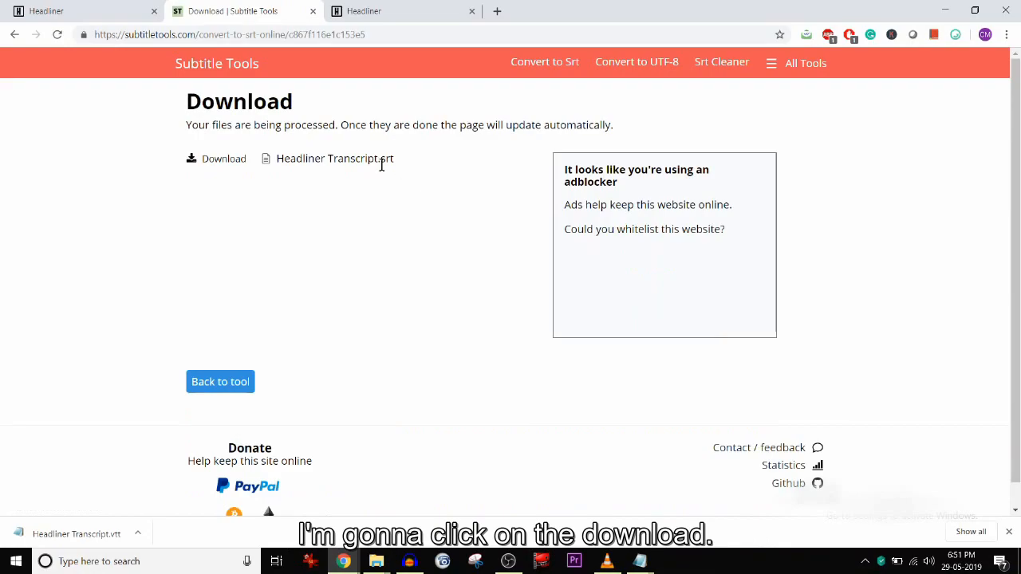
Download the converted SRT file as Day-One-Profile-Optimization in the HowToAddSubtitles folder.
left_click(221, 166)
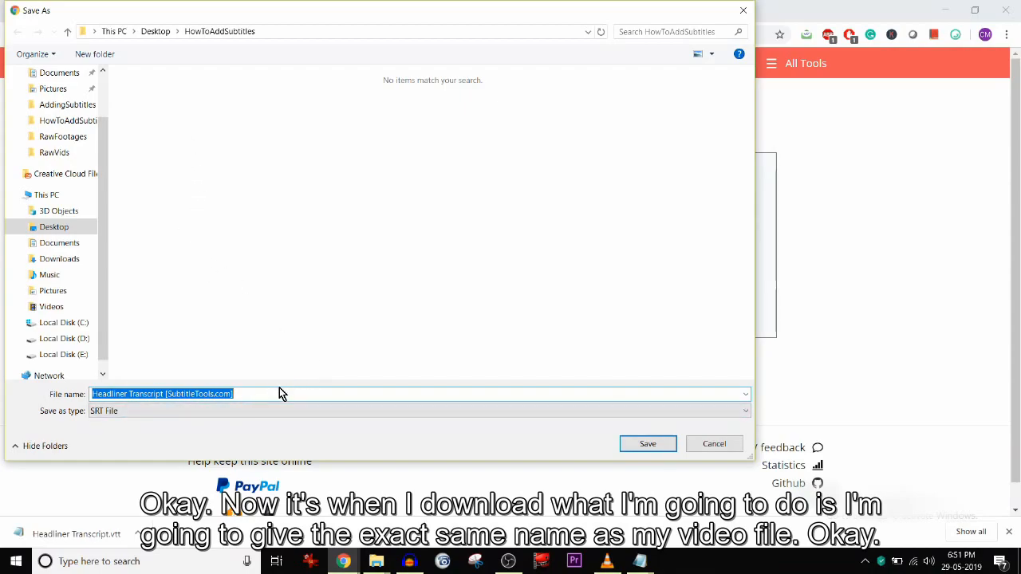
key("BackSpace")
type("Day")
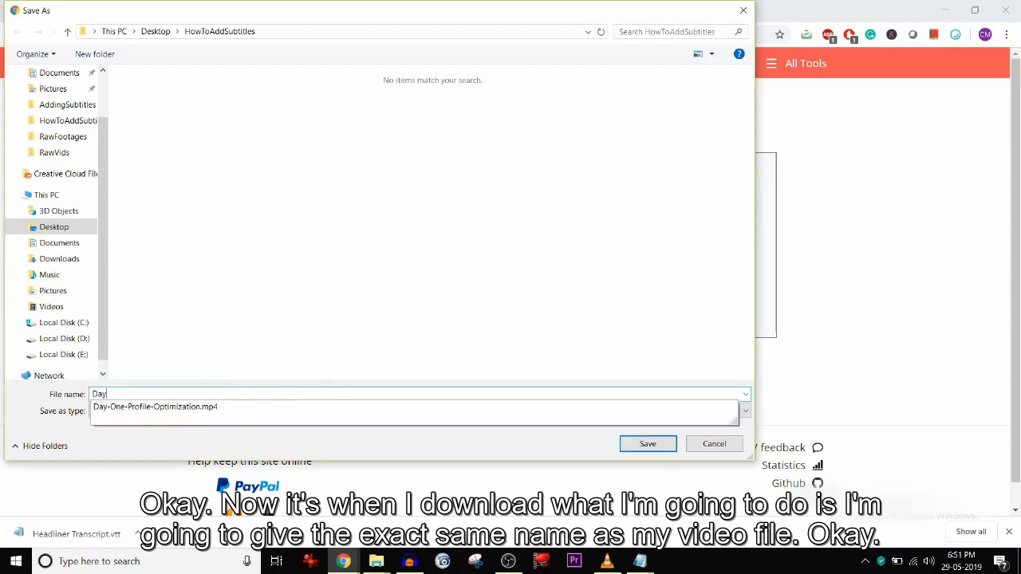
key("Down")
key("BackSpace")
key("BackSpace")
key("BackSpace")
key("BackSpace")
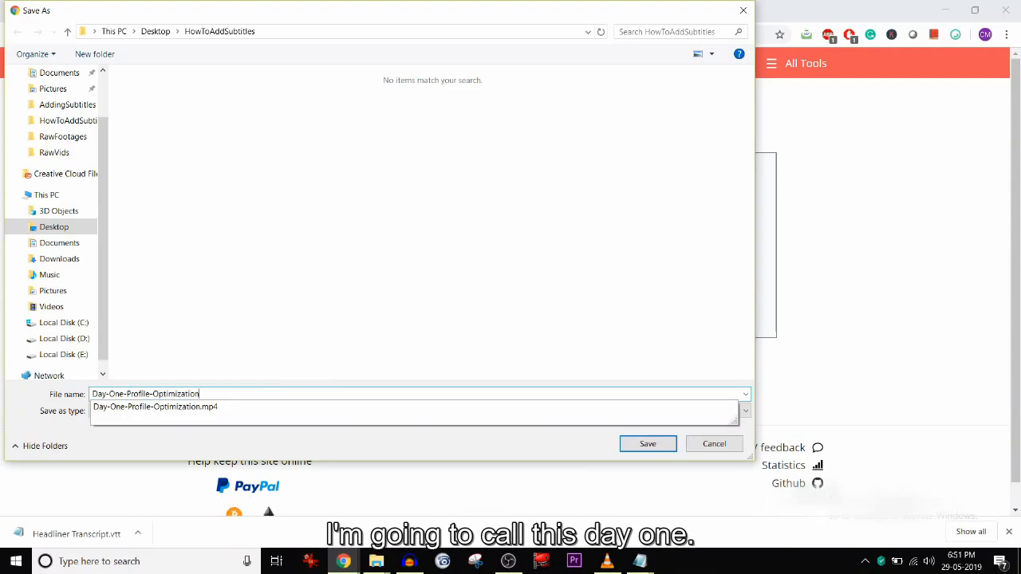
left_click(254, 359)
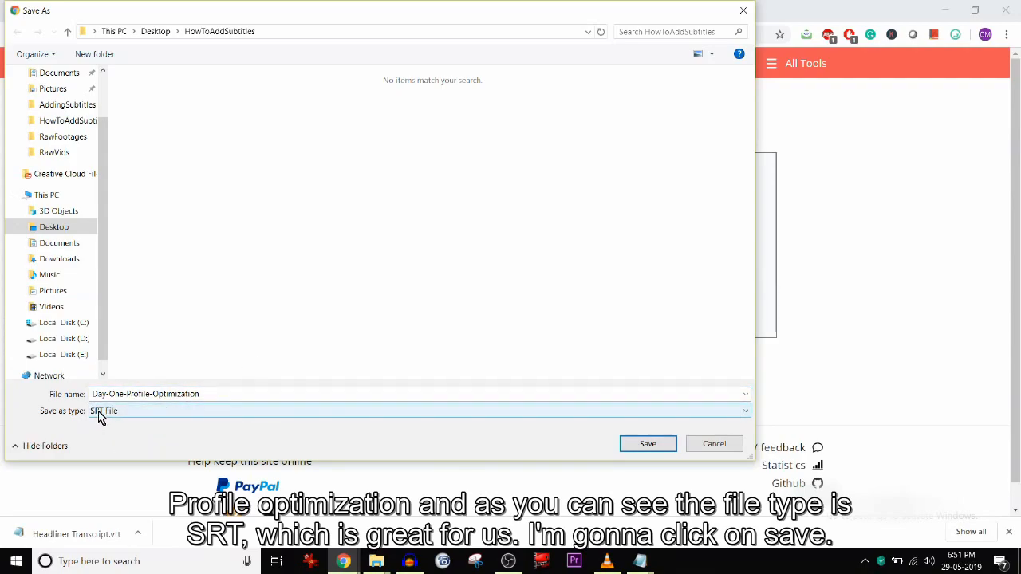
left_click(648, 444)
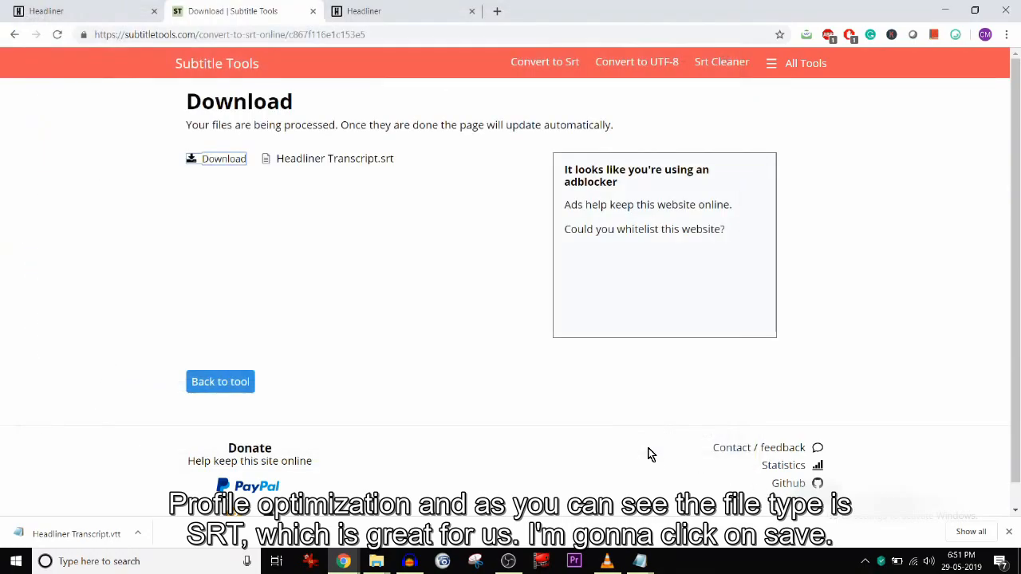
left_click(94, 18)
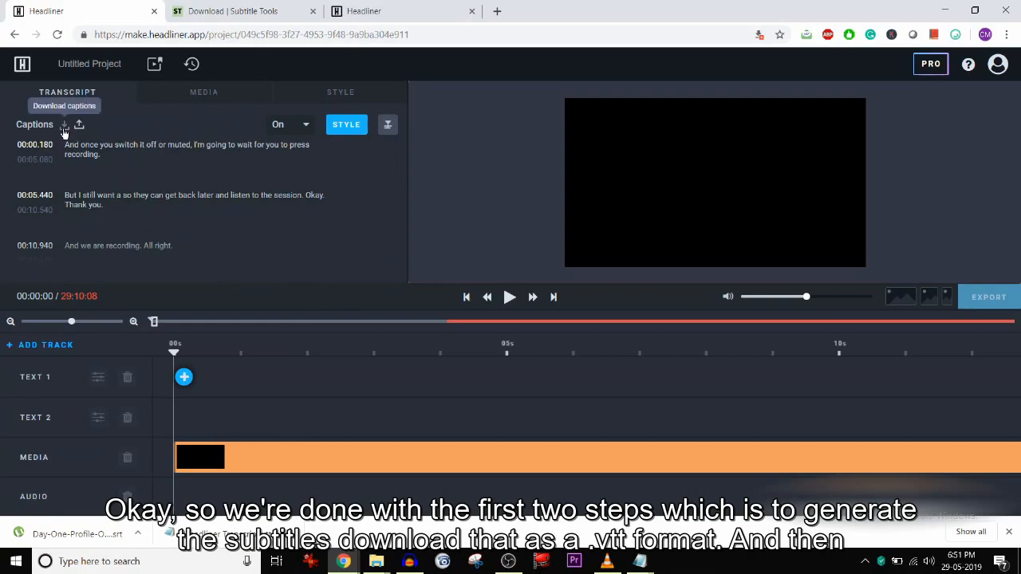
left_click(231, 8)
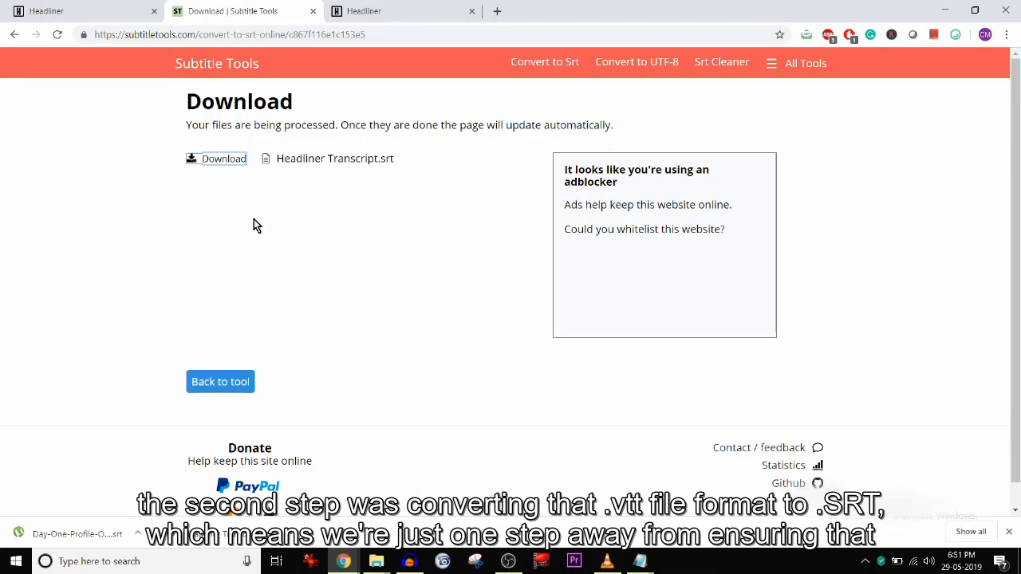
left_click(110, 9)
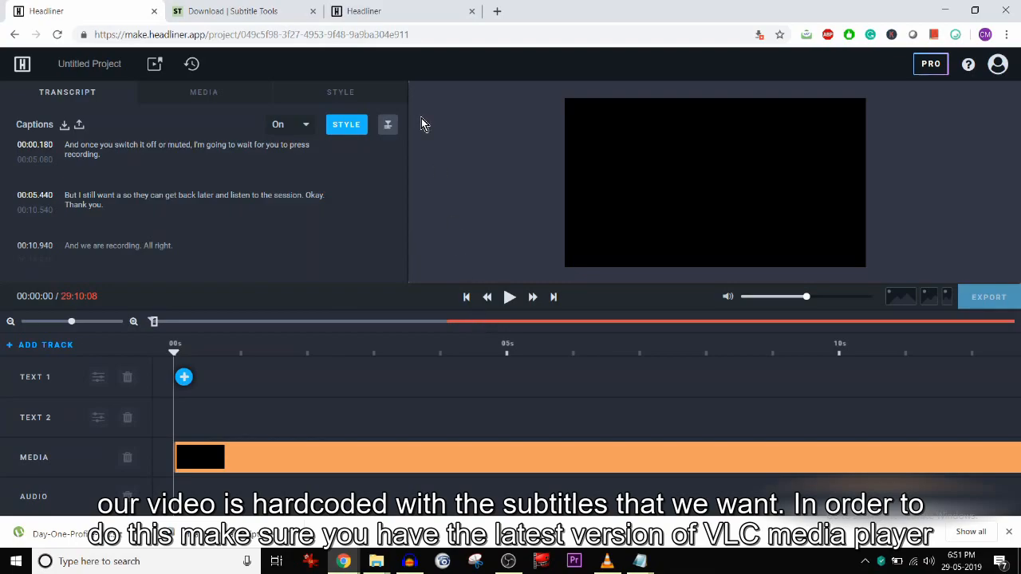
Switch to VLC media player, start setting up a media stream and clear the file selection list.
left_click(606, 562)
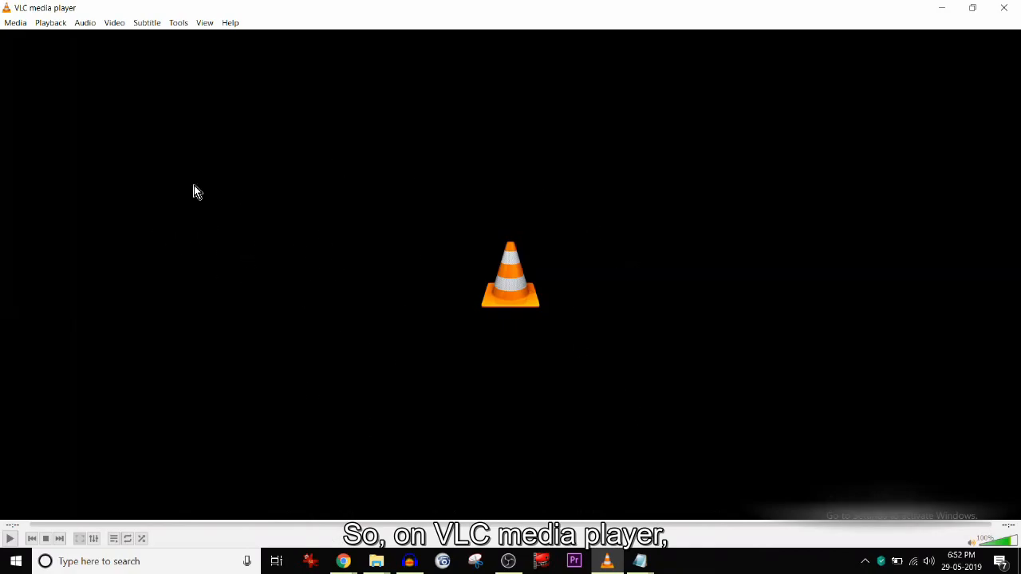
left_click(20, 22)
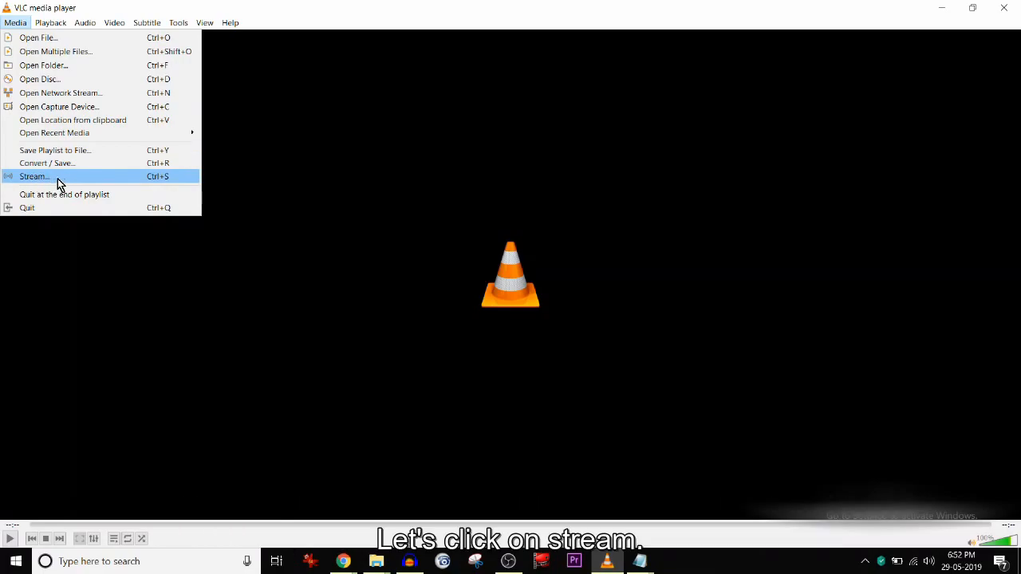
left_click(56, 179)
left_click(605, 257)
left_click(550, 236)
left_click(622, 255)
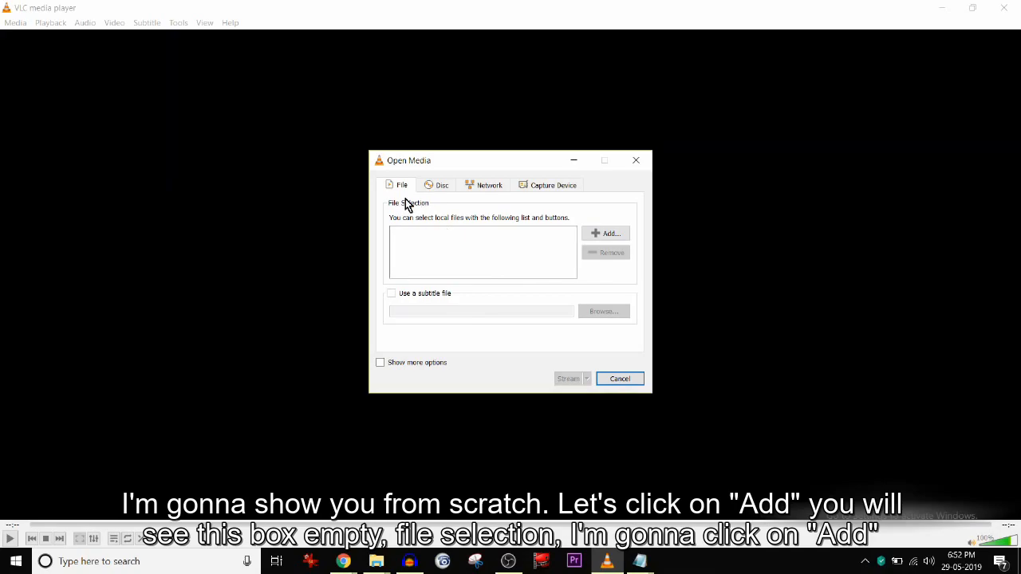
Add the Day-One-Profile-Optimization video without a separate subtitle file and accept it as the stream source.
left_click(604, 234)
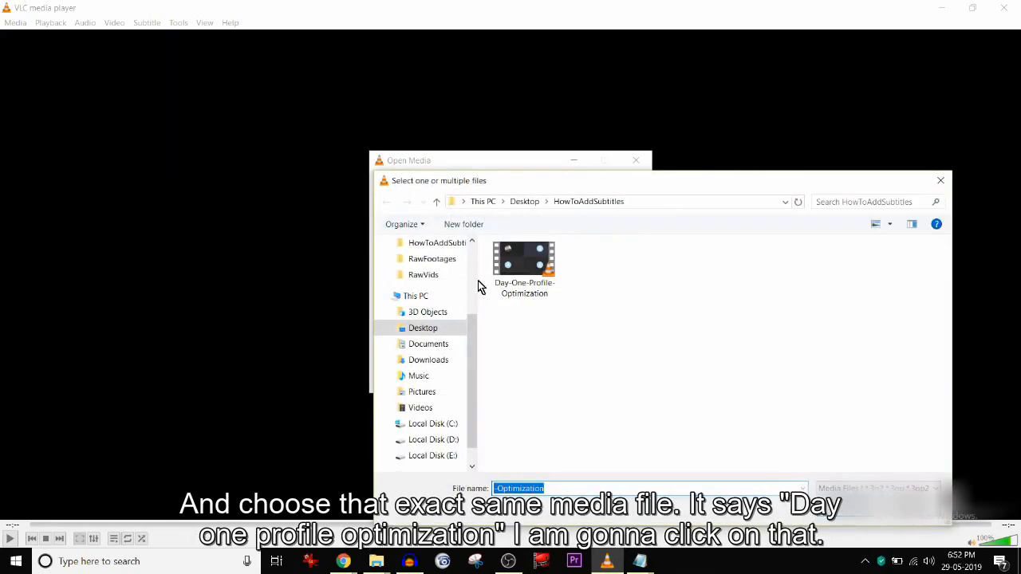
double_click(543, 291)
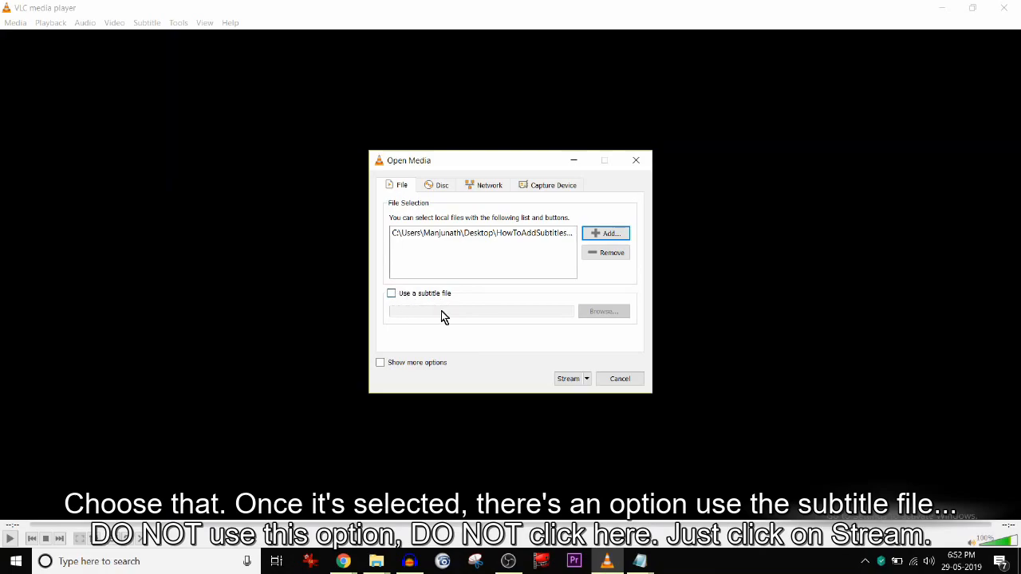
left_click(563, 380)
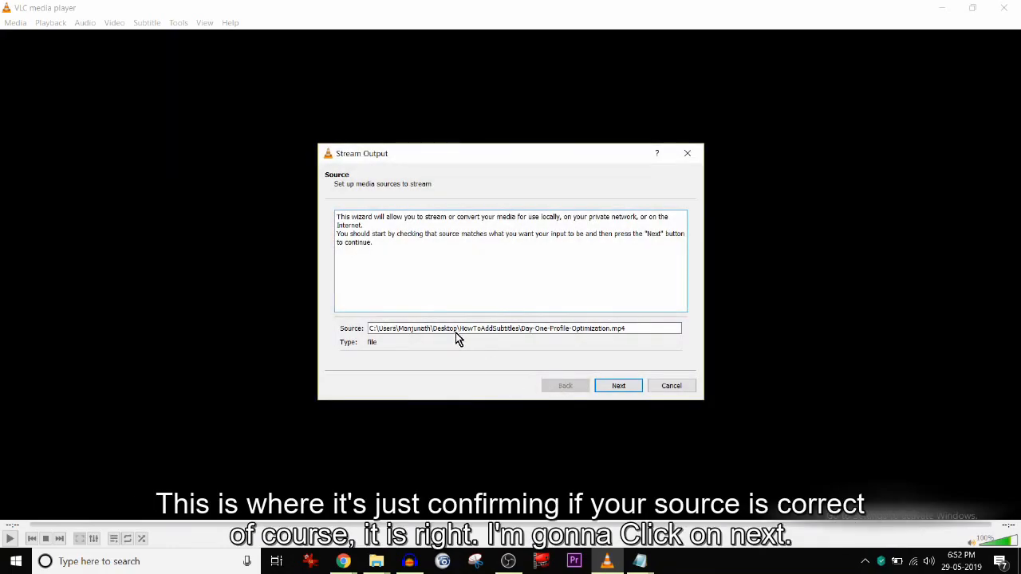
left_click_drag(339, 219, 419, 262)
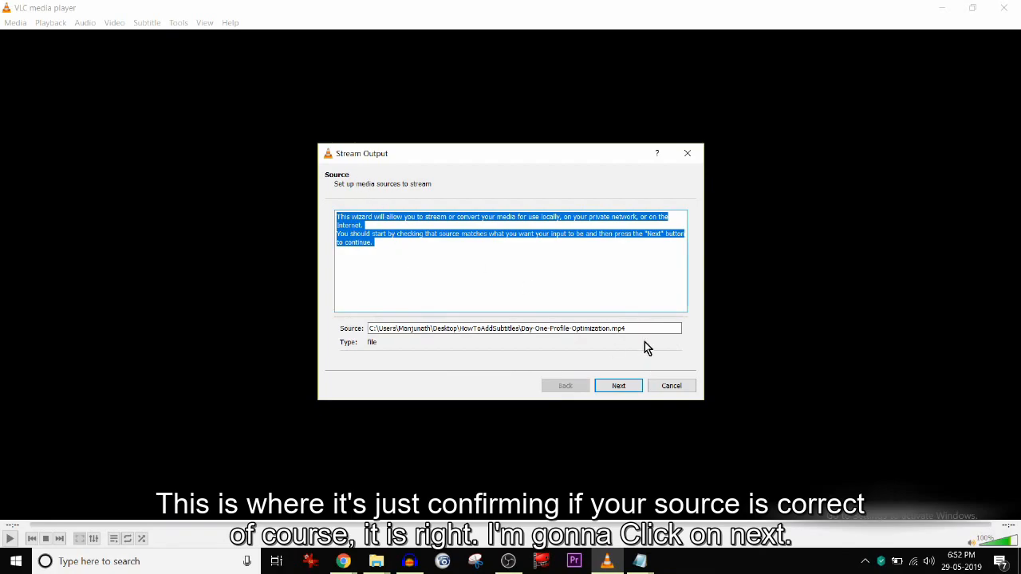
left_click(616, 385)
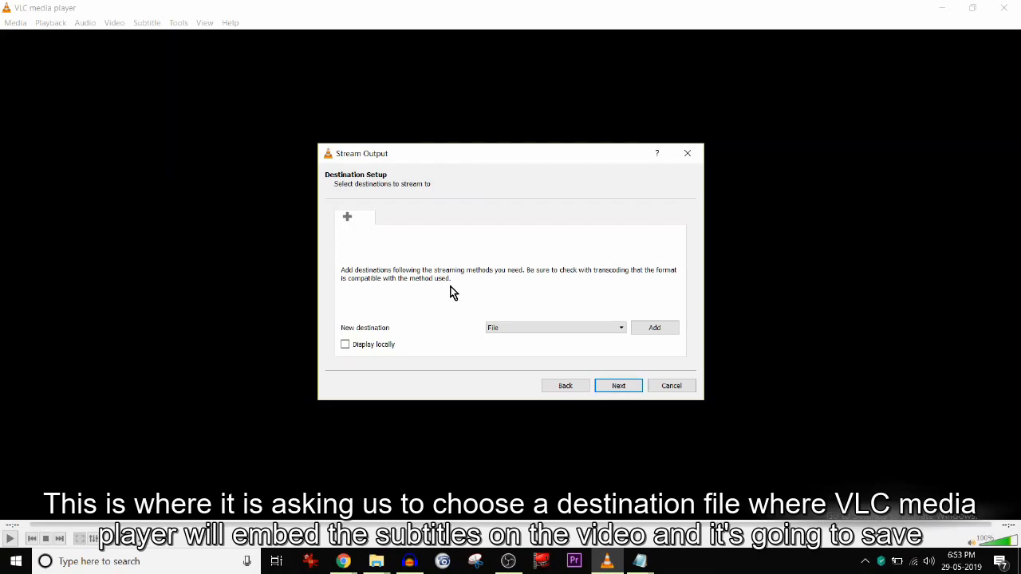
Add a file destination named Day-One-Profile-Optimization-with-subs in the HowToAddSubtitles folder and proceed to the transcoding options.
left_click(641, 330)
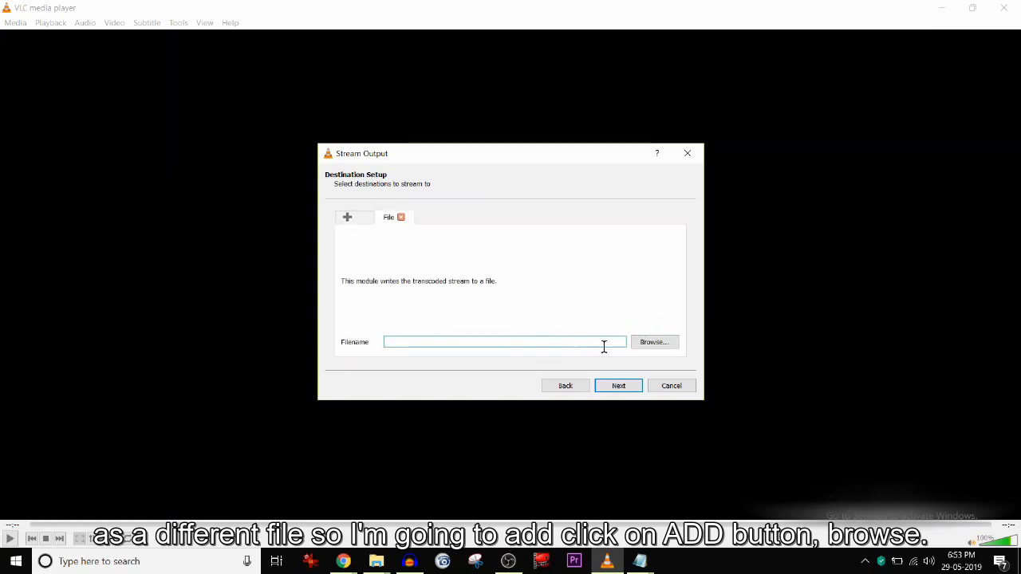
left_click(657, 345)
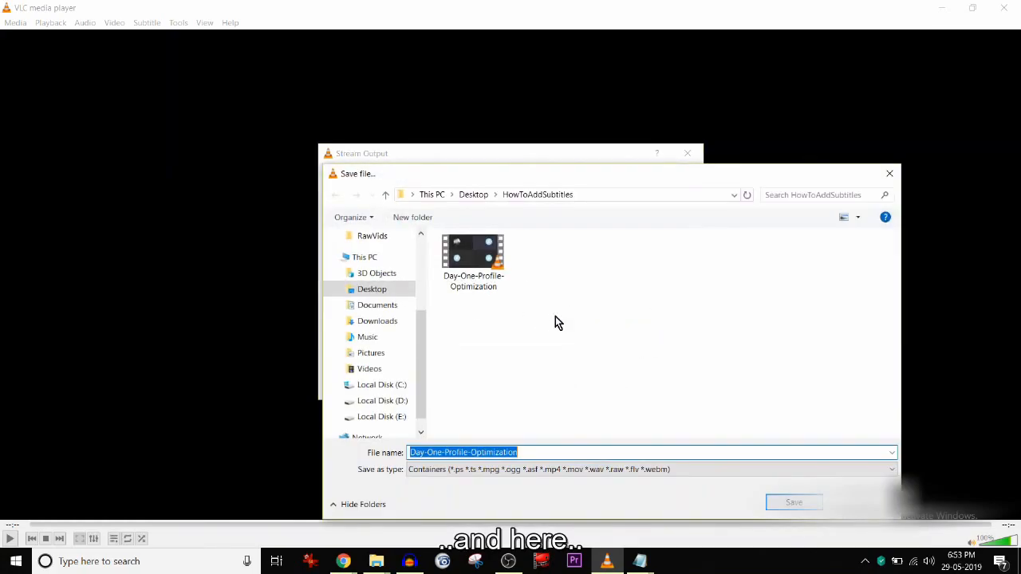
left_click(556, 453)
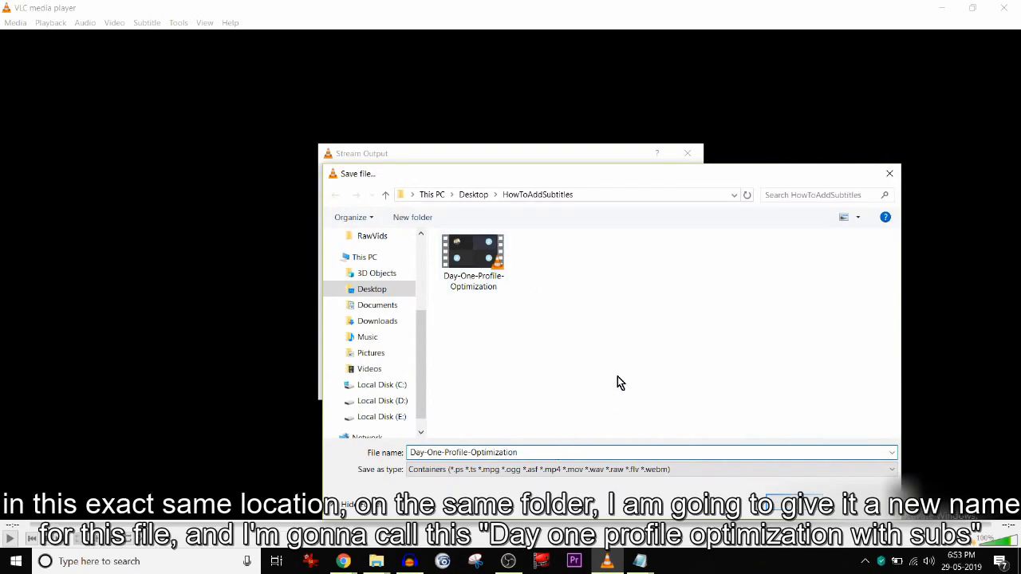
type("-with-subs")
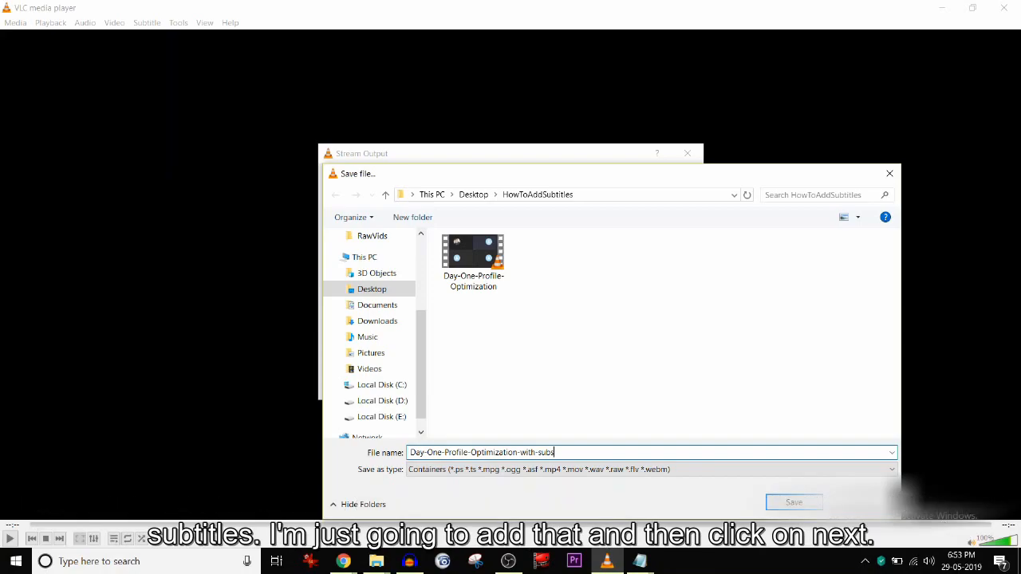
key("Return")
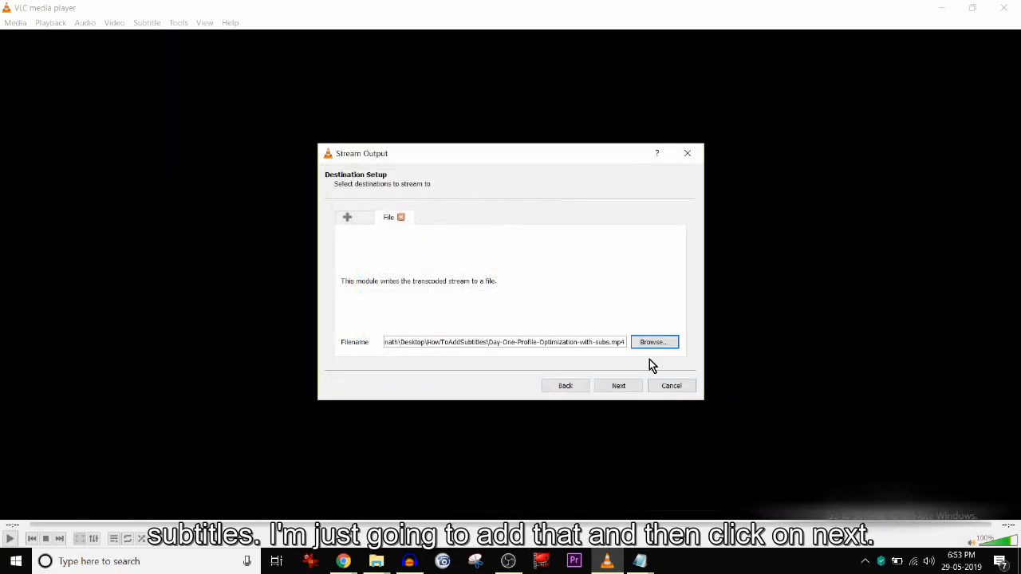
left_click(619, 386)
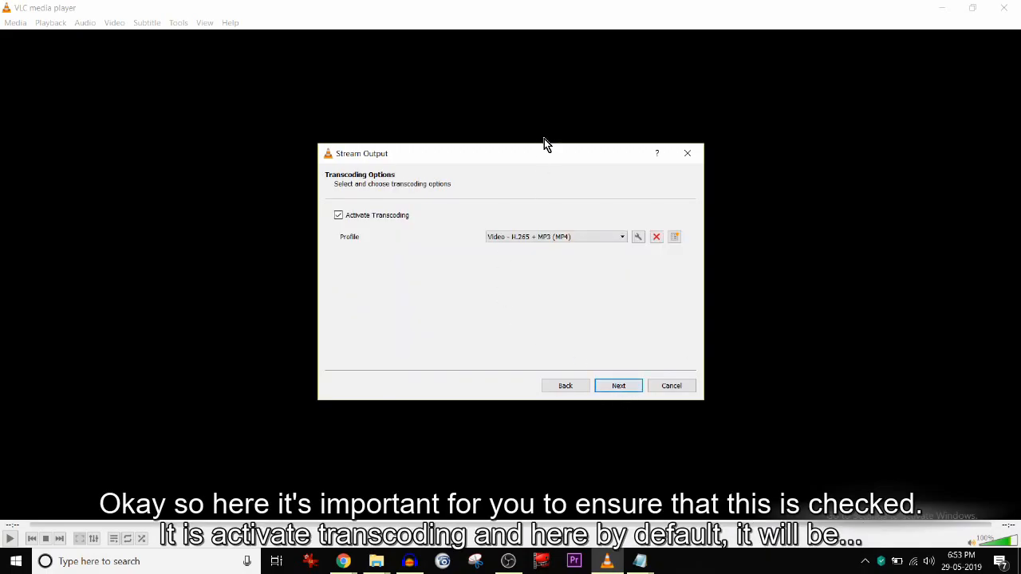
Check that the Video - H.265 + MP3 (MP4) profile uses H-265, keeps the original audio and overlays subtitles on the video, and save it.
left_click_drag(540, 162, 553, 80)
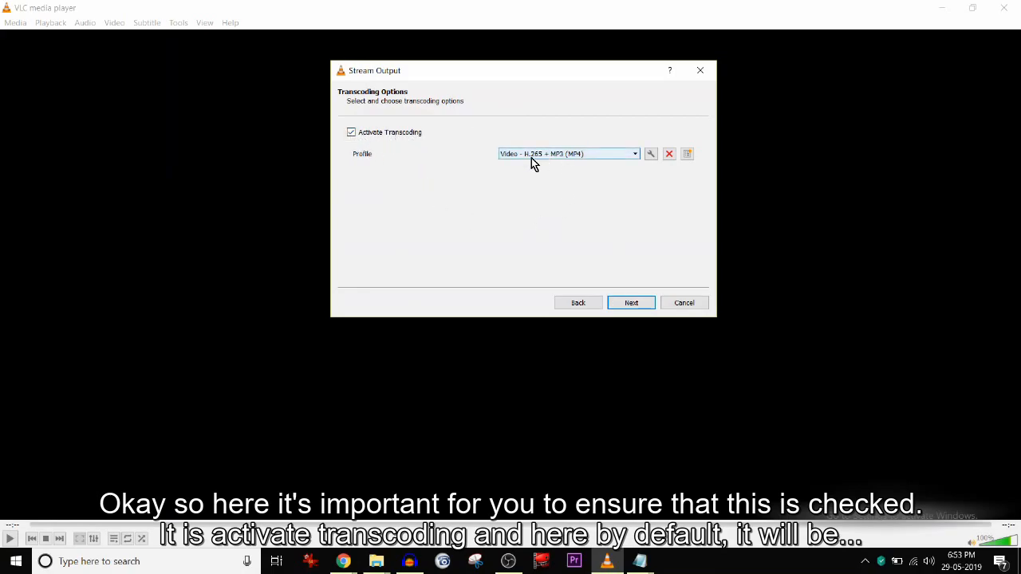
left_click(650, 157)
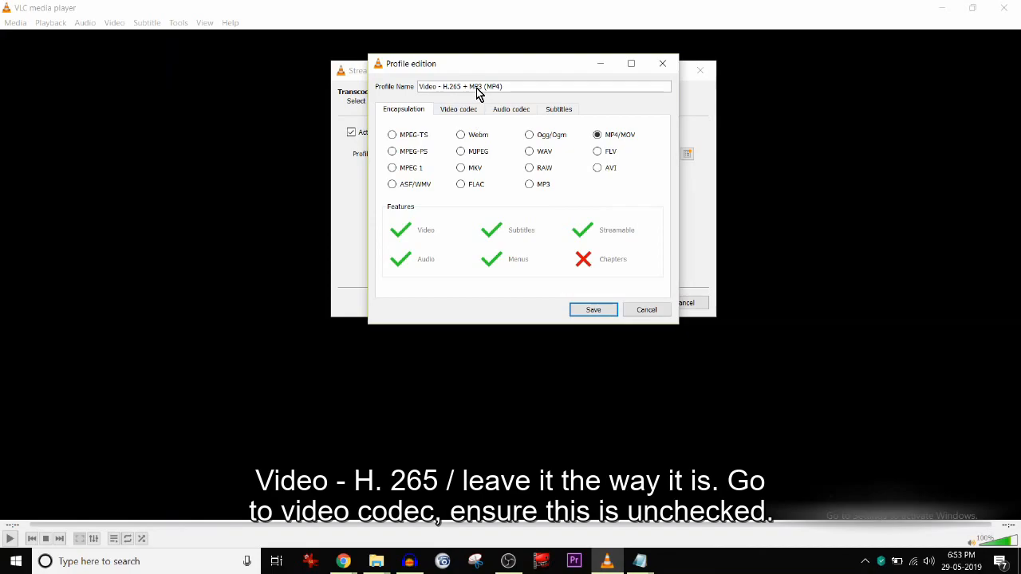
left_click(466, 109)
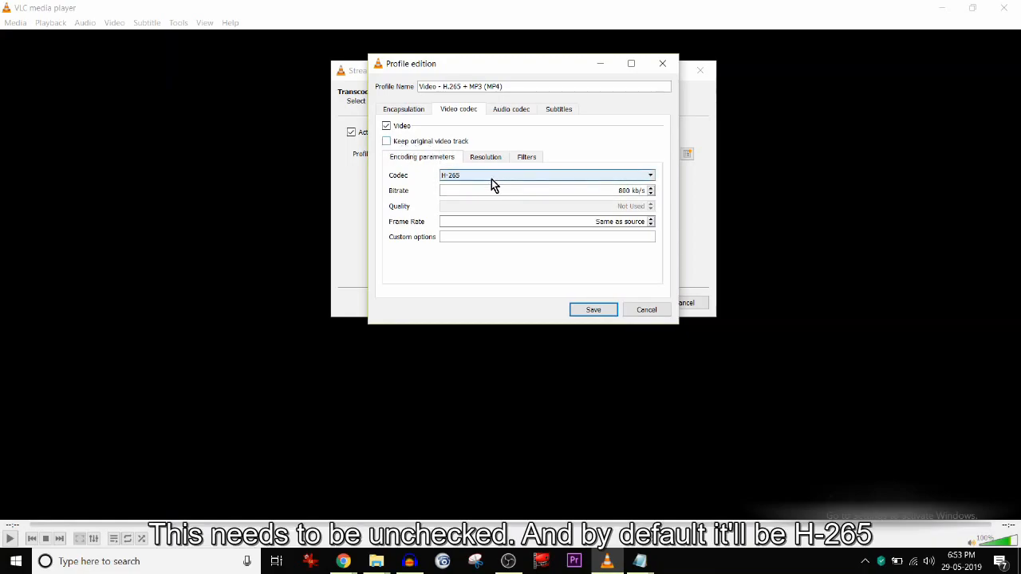
left_click(524, 109)
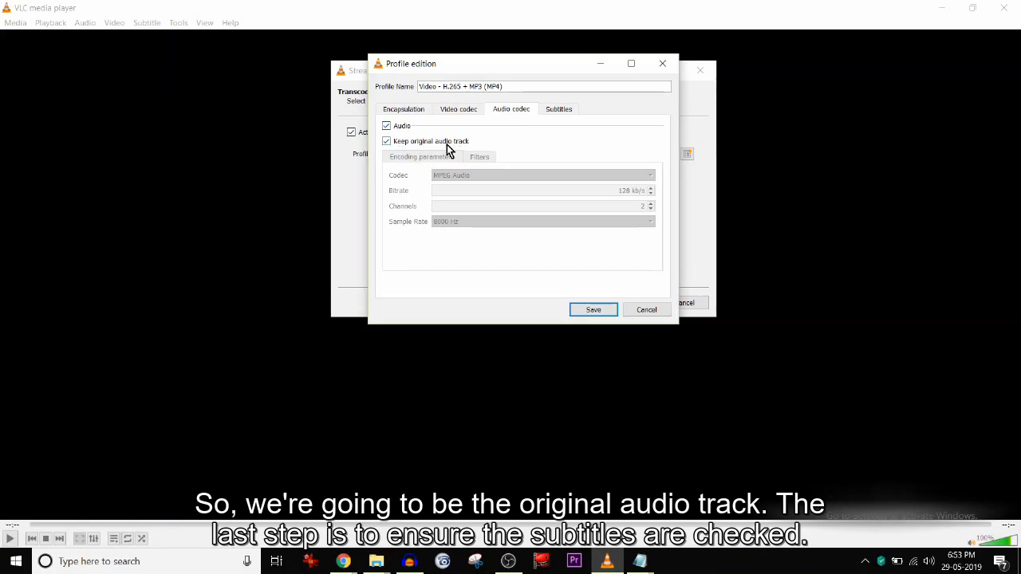
left_click(565, 111)
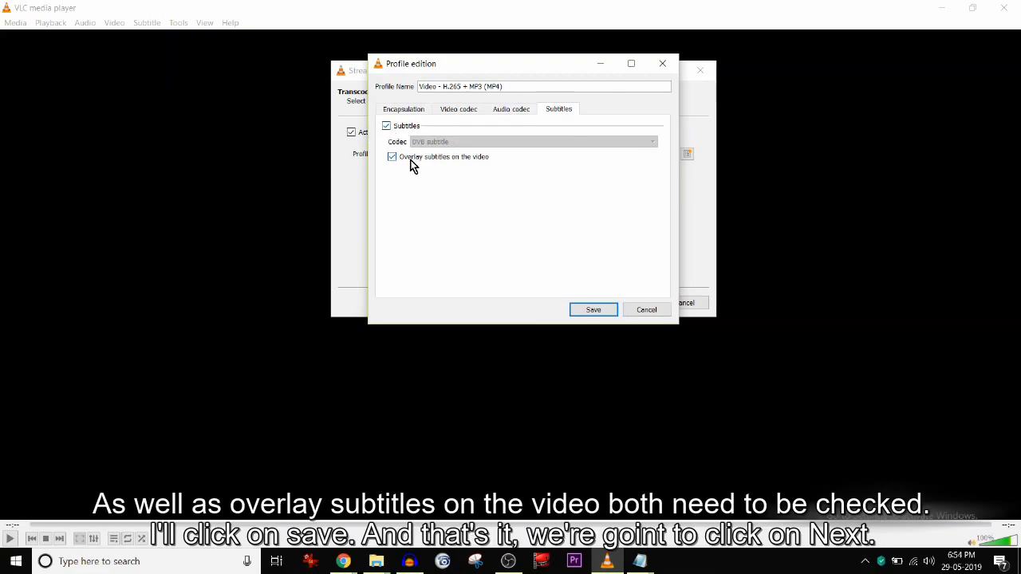
left_click(583, 312)
Start streaming the video to the output file, check the conversion progress and minimize the player.
left_click(631, 303)
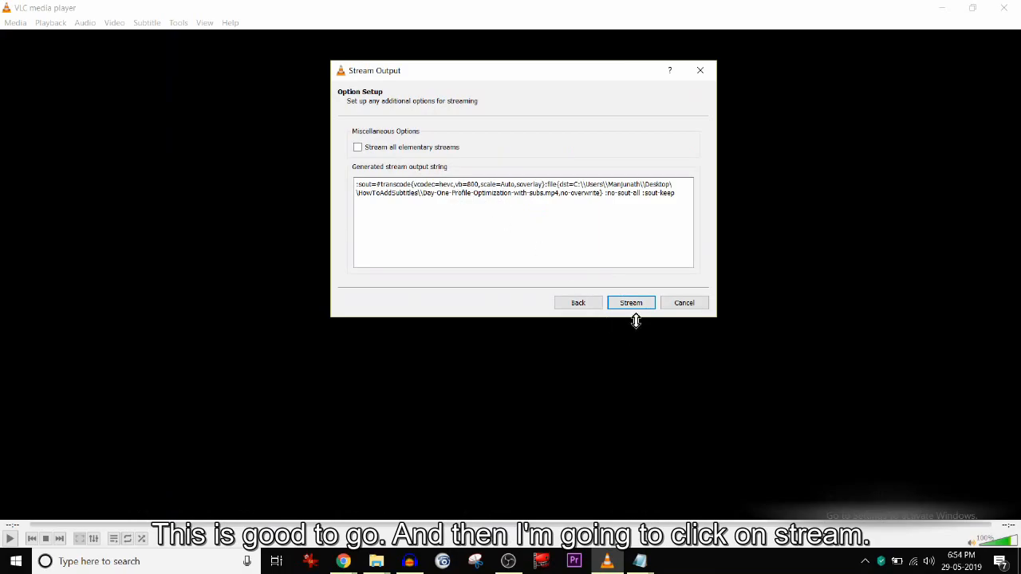
left_click(634, 305)
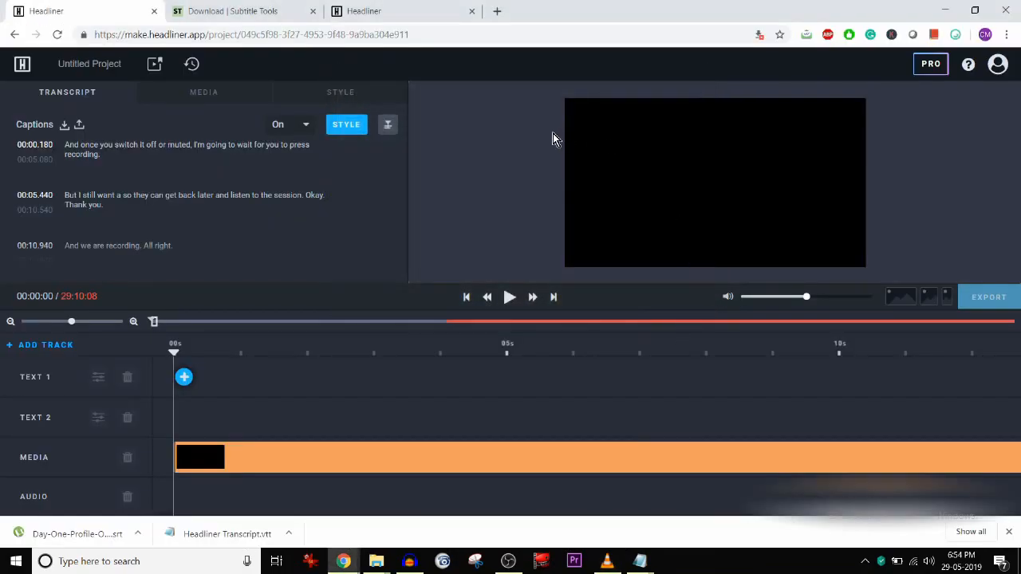
left_click(610, 561)
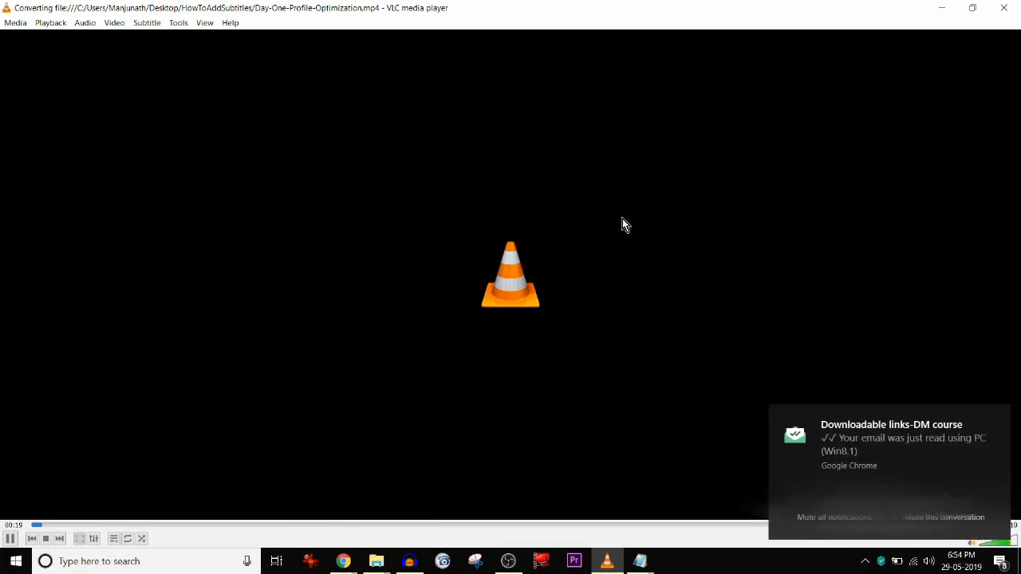
left_click(941, 8)
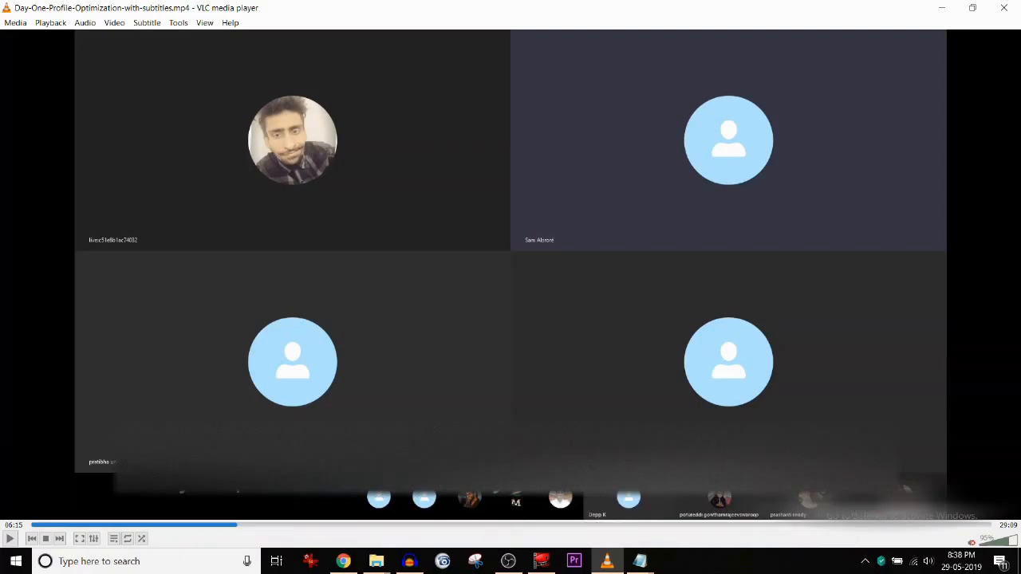
Play a short part of Day-One-Profile-Optimization-with-subtitles.mp4 to check the embedded subtitles and pause it.
key("space")
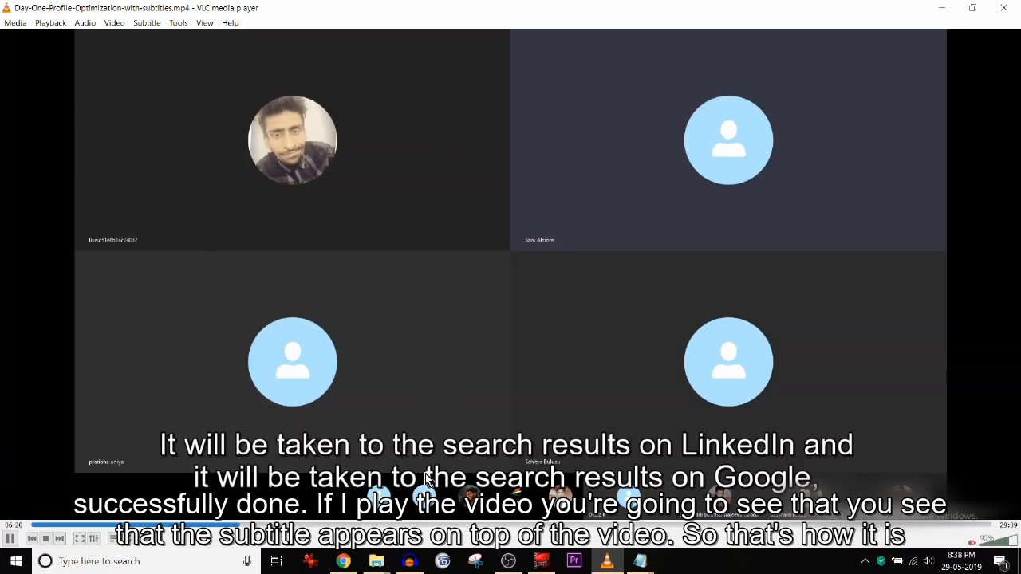
left_click(10, 538)
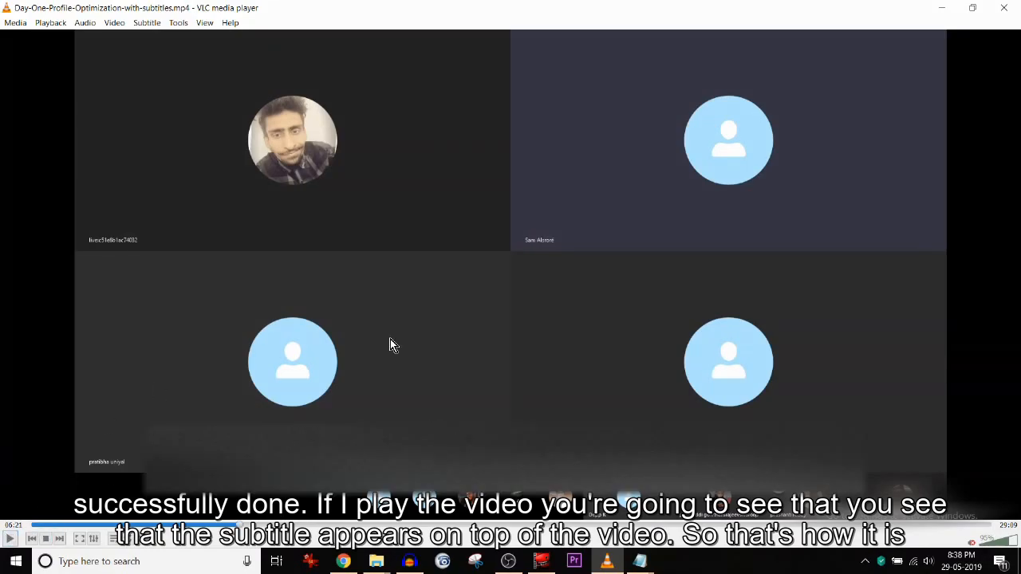